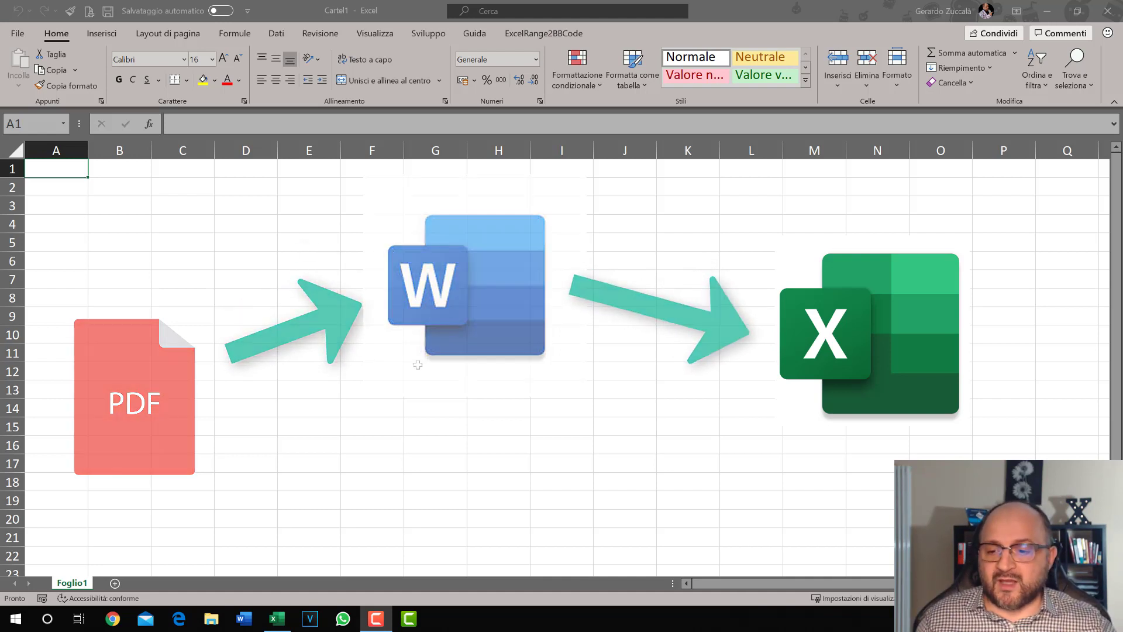
- Search Chrome for 'scommesse calcio pdf' and open the Sport and Gambles PDF Classifiche page
{"action": "left_click", "coordinate": [113, 618]}
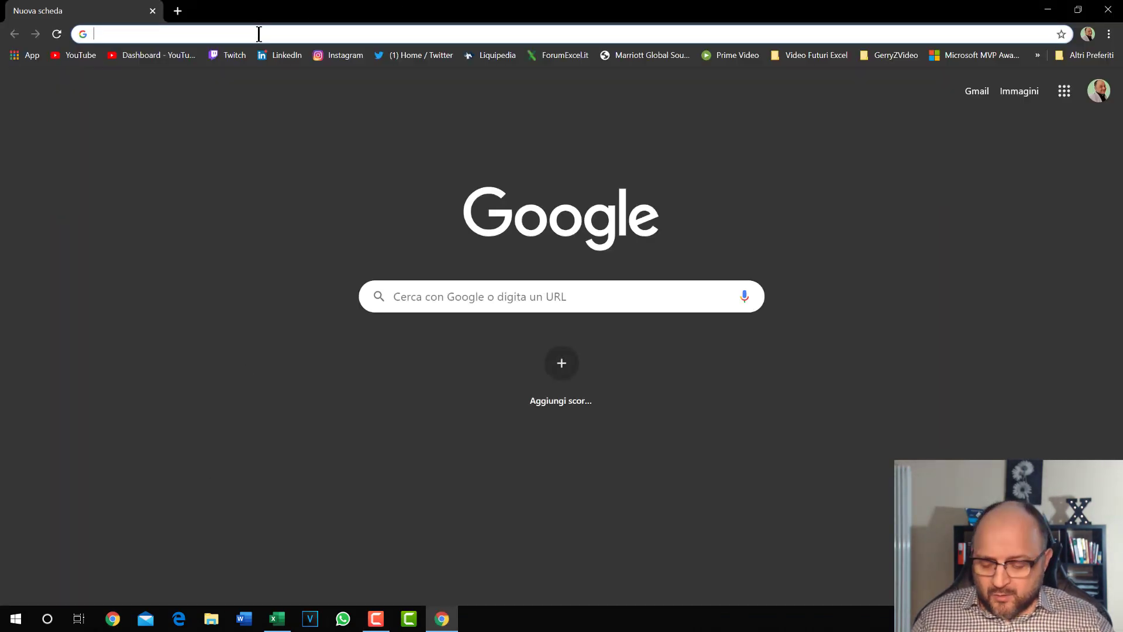
{"action": "type", "text": "scommes"}
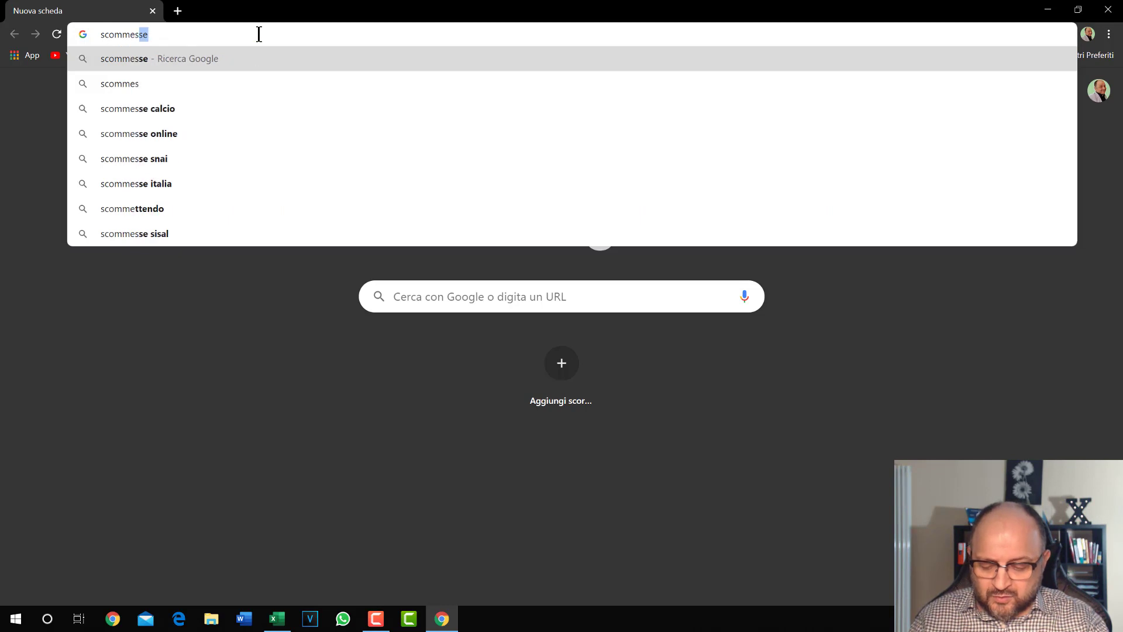
{"action": "type", "text": "se calcio "}
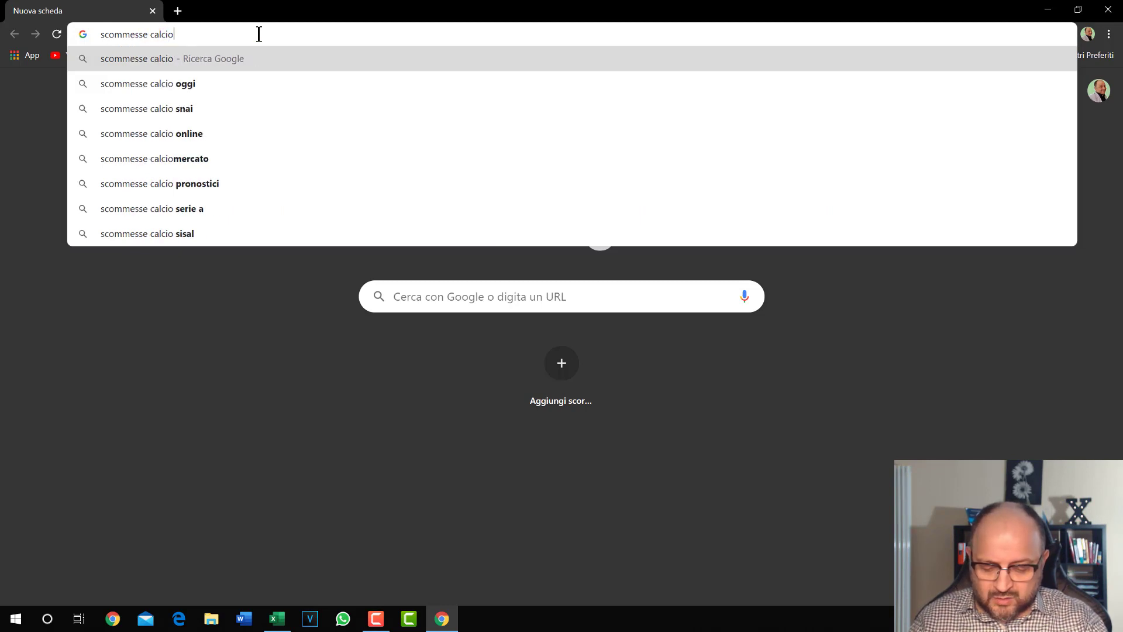
{"action": "type", "text": "pdf"}
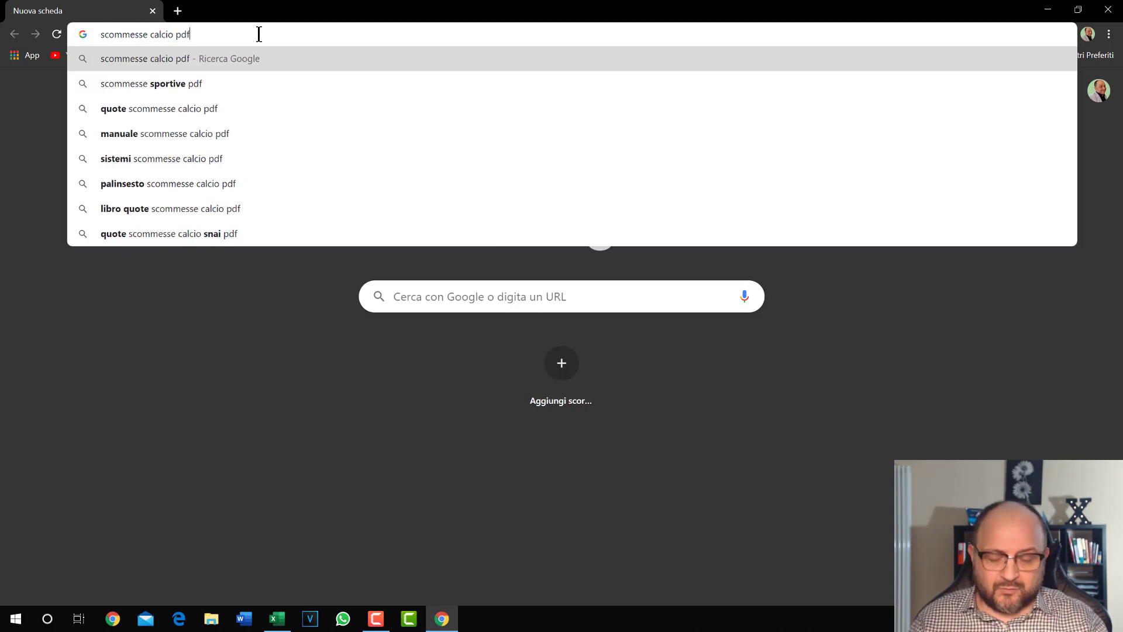
{"action": "key", "text": "Return"}
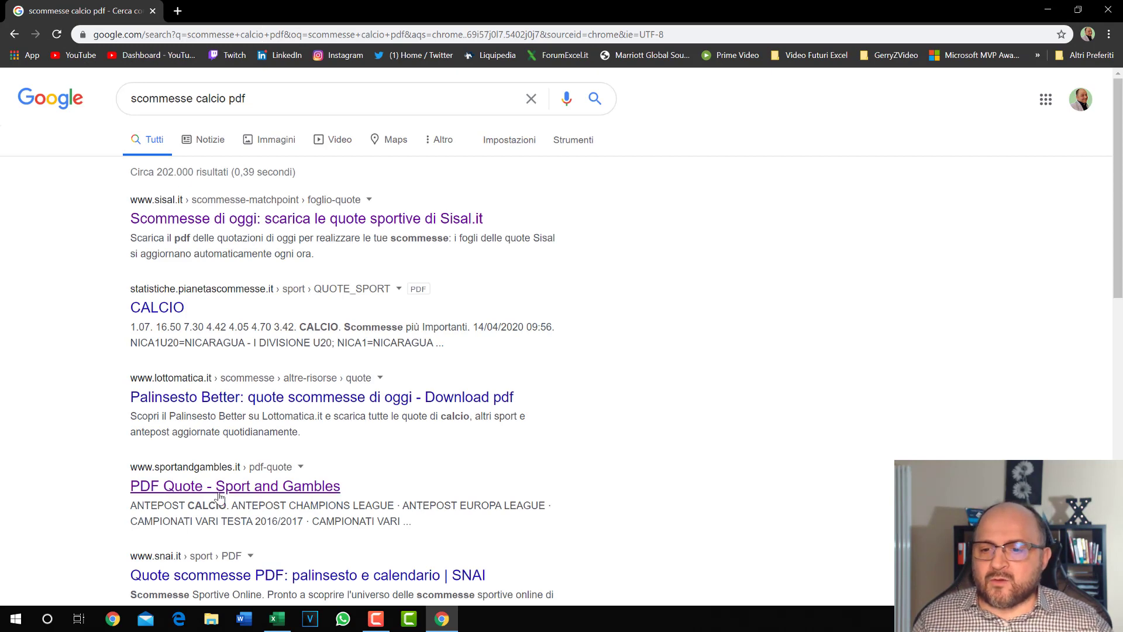
{"action": "left_click", "coordinate": [222, 495]}
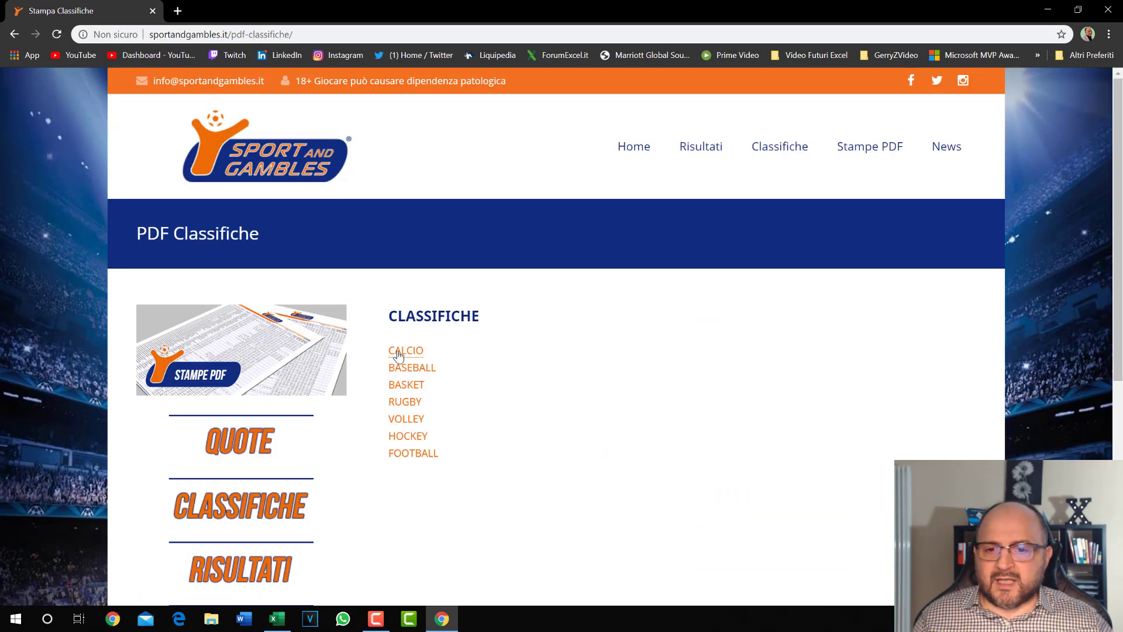
- Open the CALCIO standings PDF and look through it
{"action": "left_click", "coordinate": [404, 350]}
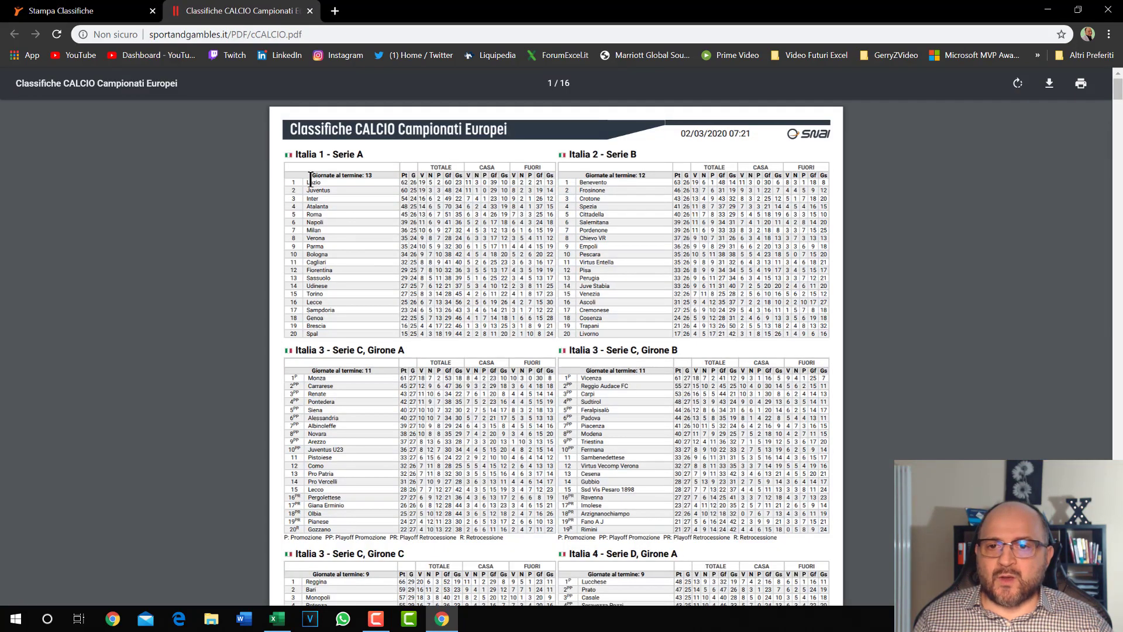
{"action": "scroll", "coordinate": [492, 319], "scroll_direction": "down", "scroll_amount": 10}
{"action": "scroll", "coordinate": [492, 319], "scroll_direction": "up", "scroll_amount": 10}
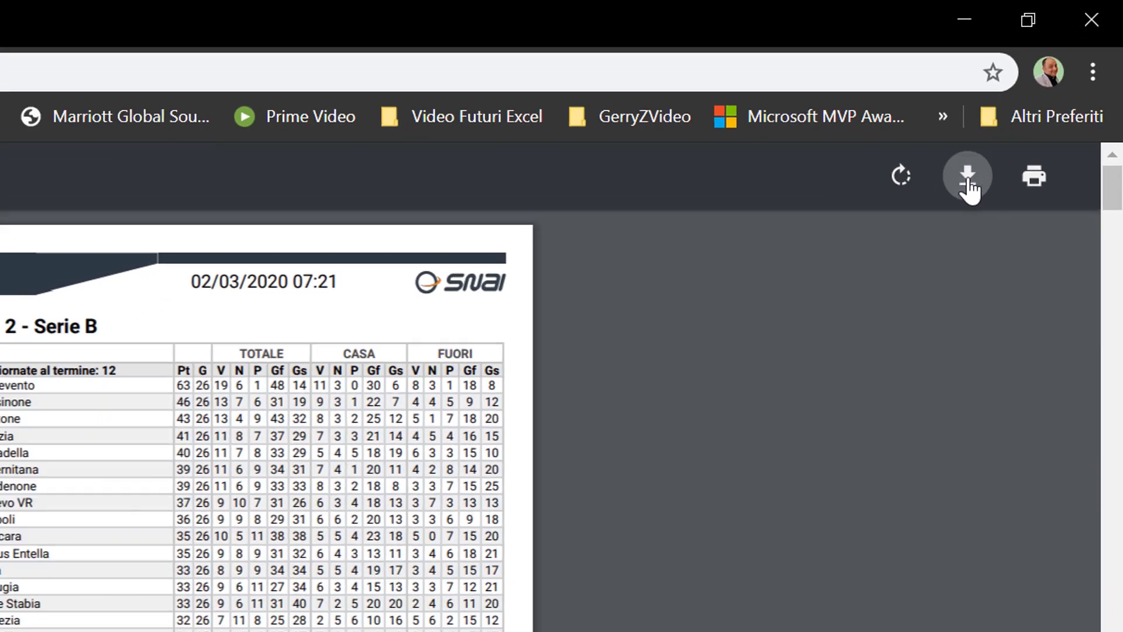
- Download cCALCIO.pdf and save it to the Desktop
{"action": "left_click", "coordinate": [967, 182]}
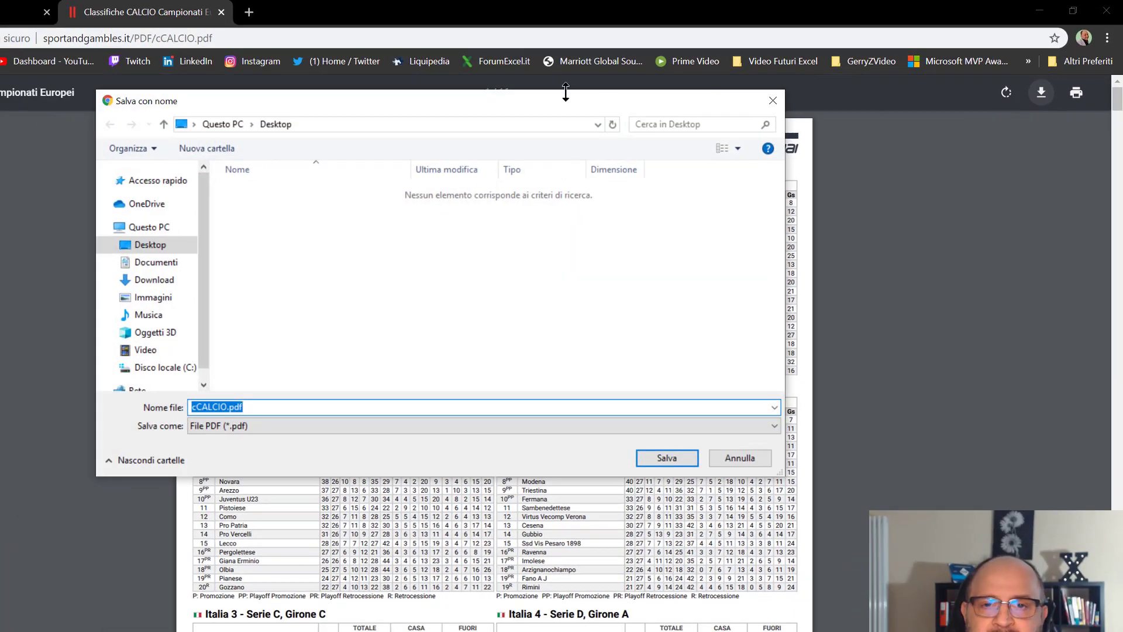
{"action": "left_click_drag", "start_coordinate": [511, 106], "coordinate": [581, 98]}
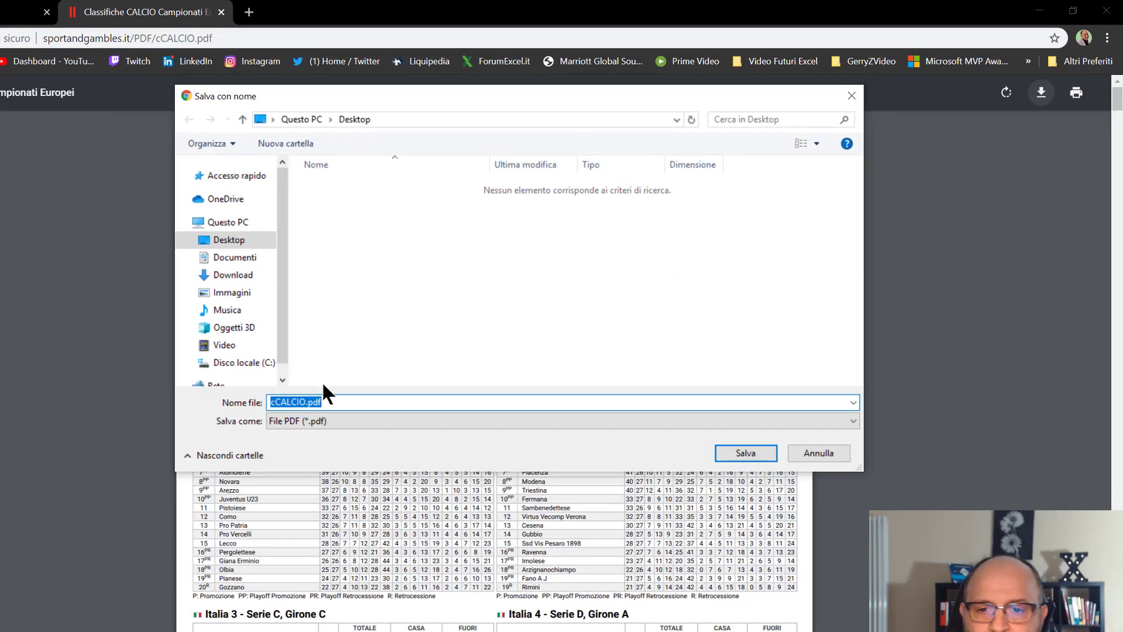
{"action": "left_click_drag", "start_coordinate": [443, 106], "coordinate": [423, 120]}
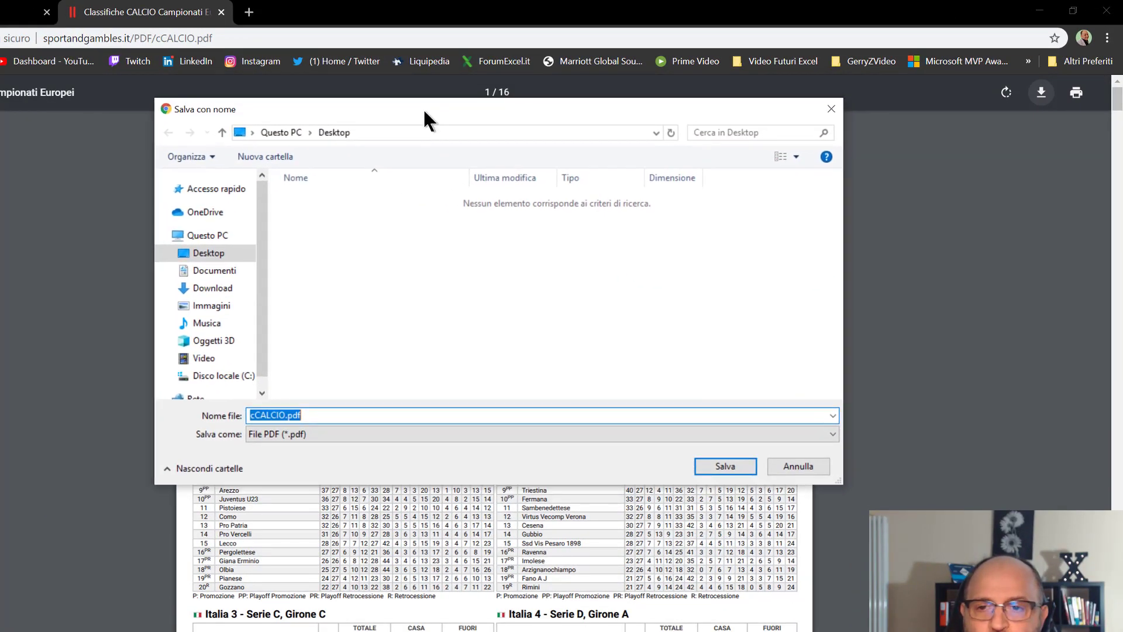
{"action": "left_click", "coordinate": [213, 271]}
{"action": "left_click", "coordinate": [225, 289]}
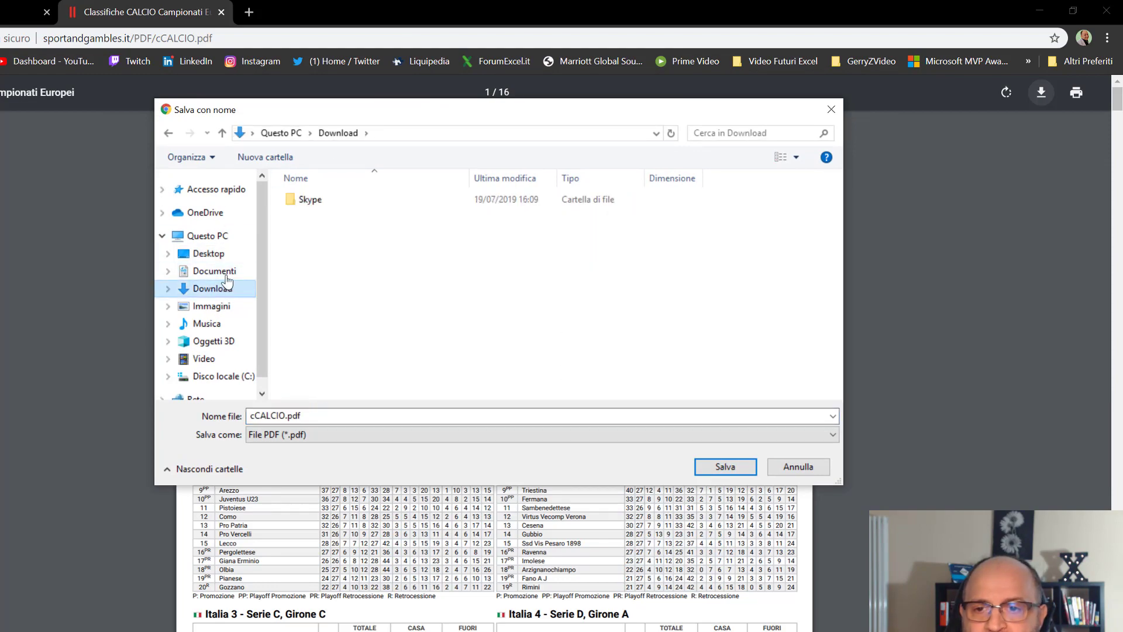
{"action": "left_click", "coordinate": [231, 270]}
{"action": "left_click", "coordinate": [209, 253]}
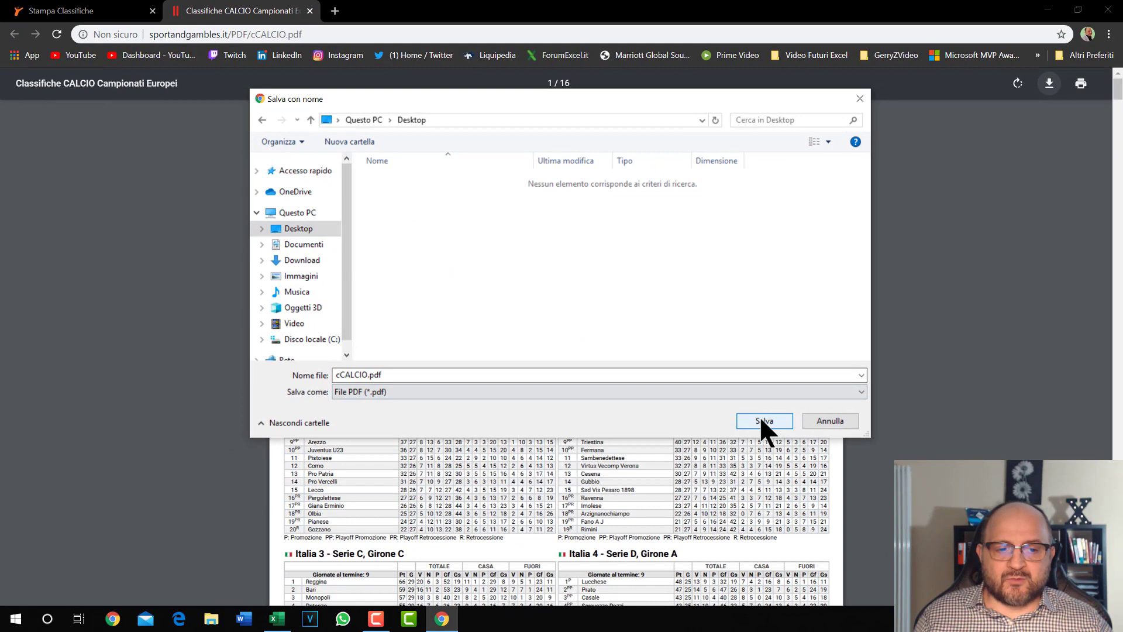
{"action": "left_click", "coordinate": [734, 456]}
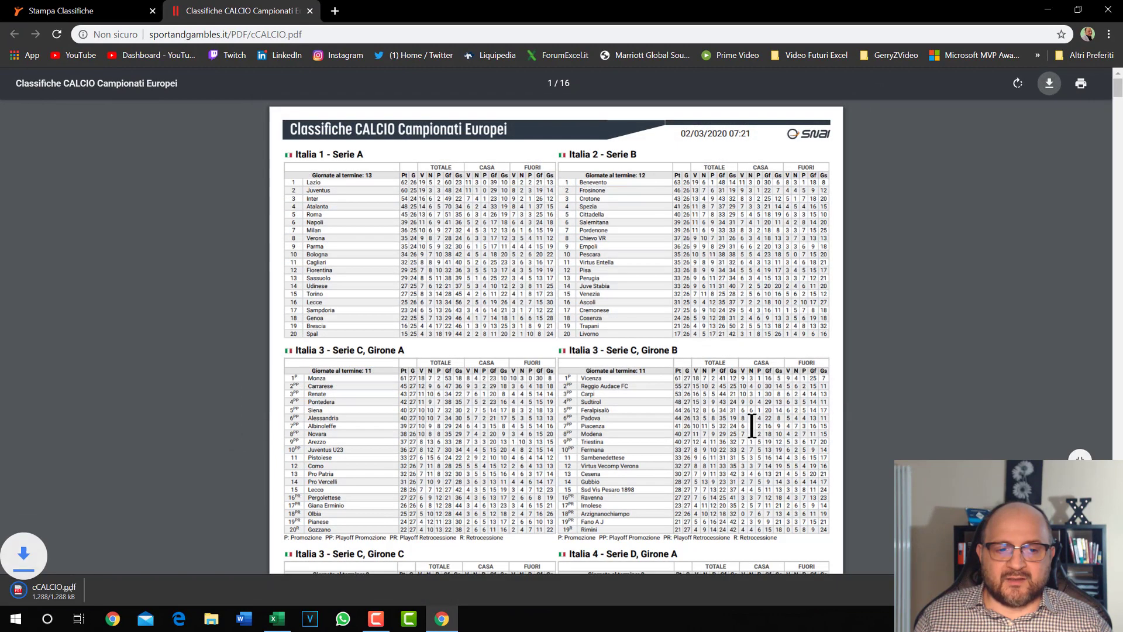
- Close Chrome and open cCALCIO.pdf from the Desktop in Edge
{"action": "left_click", "coordinate": [1111, 10]}
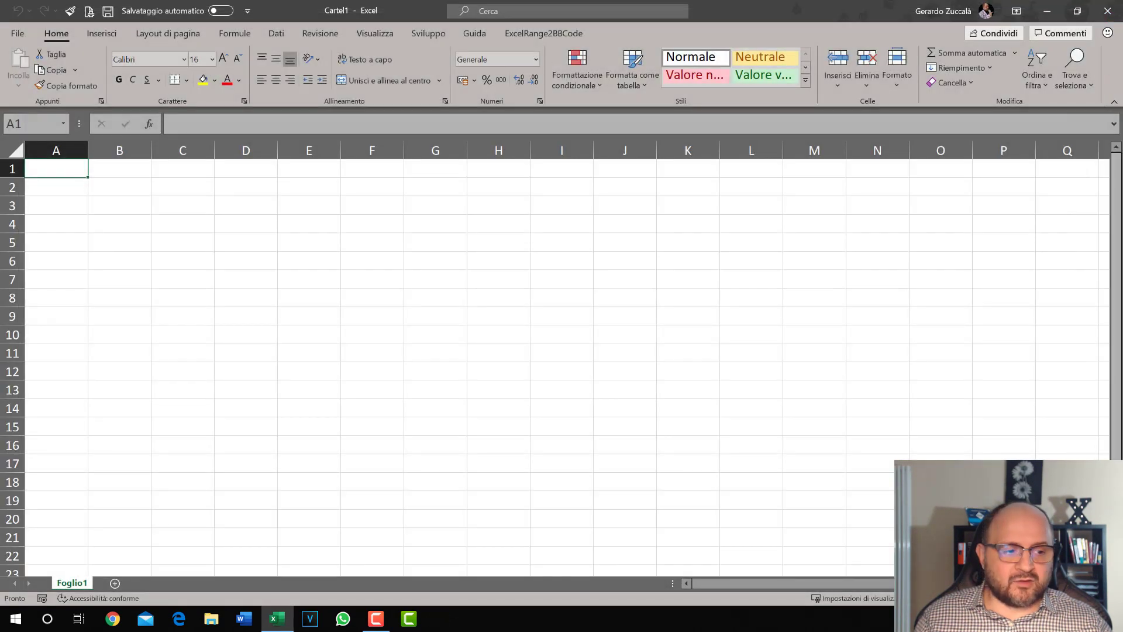
{"action": "key", "text": "super+d"}
{"action": "mouse_move", "coordinate": [24, 93]}
{"action": "left_mouse_down"}
{"action": "mouse_move", "coordinate": [386, 172]}
{"action": "mouse_move", "coordinate": [378, 149]}
{"action": "left_mouse_up"}
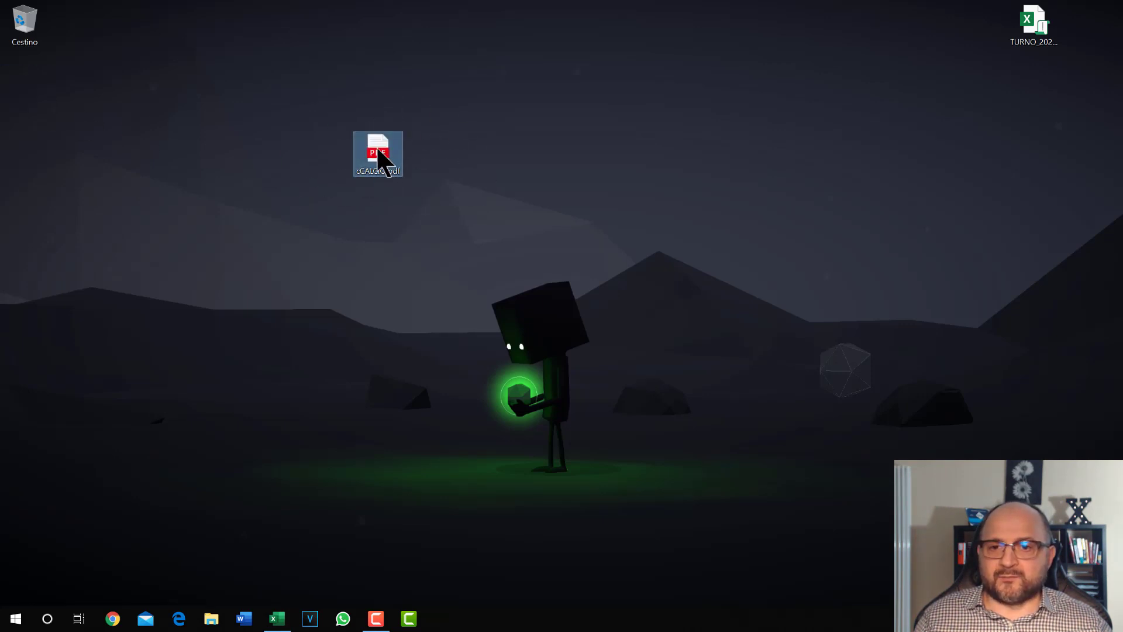
{"action": "double_click", "coordinate": [378, 151]}
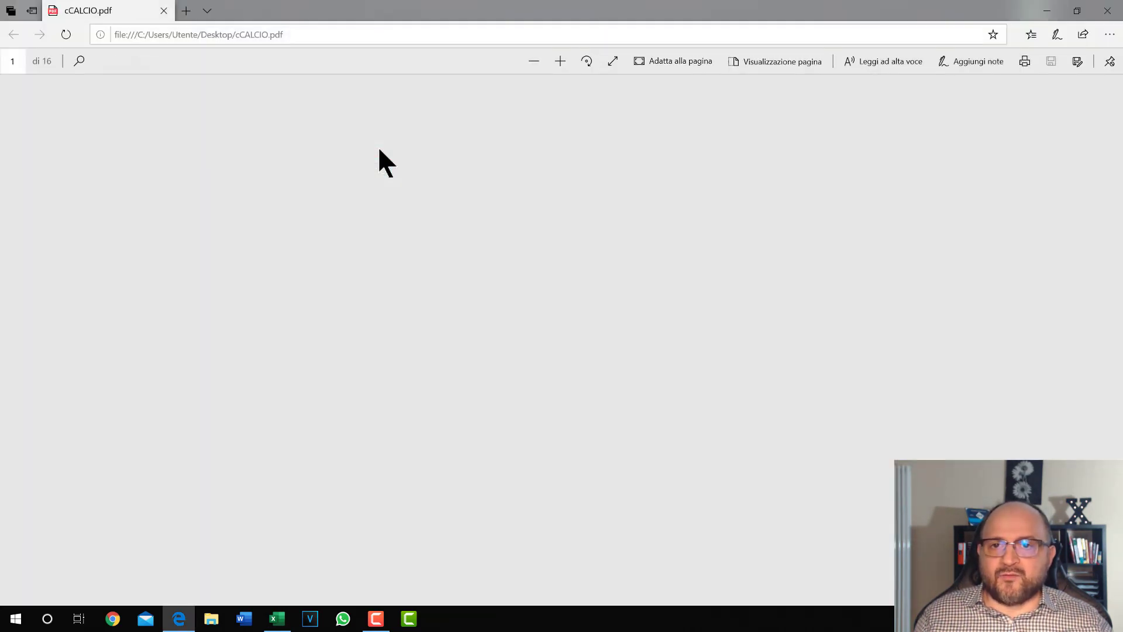
- Copy the whole Serie A standings table from the PDF and switch to Excel
{"action": "left_click_drag", "start_coordinate": [319, 146], "coordinate": [558, 287]}
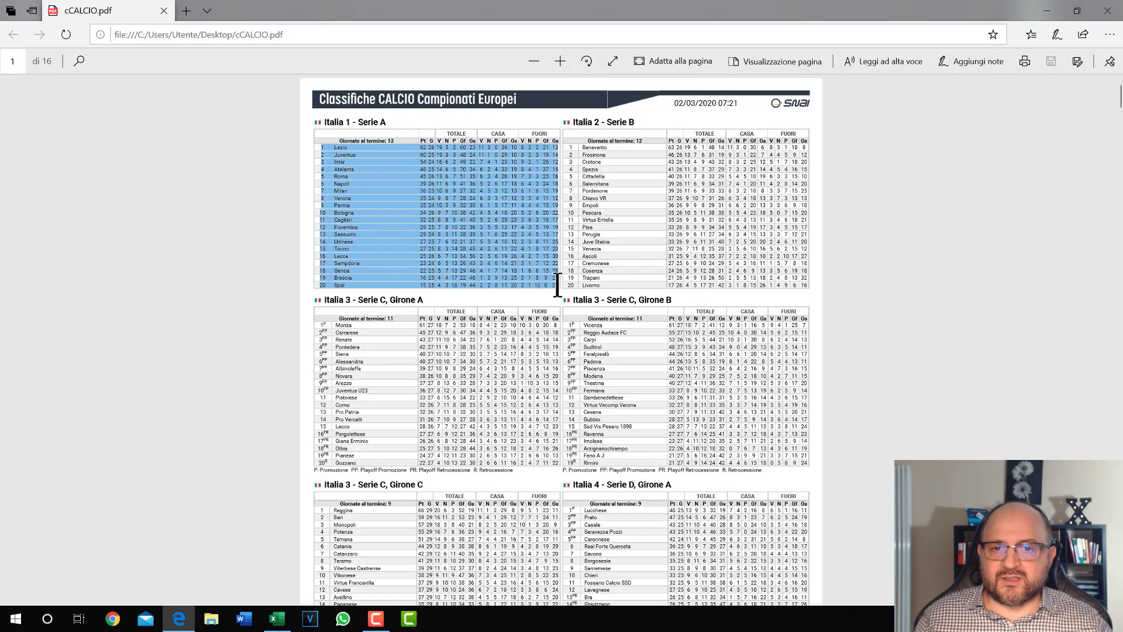
{"action": "left_click", "coordinate": [322, 136]}
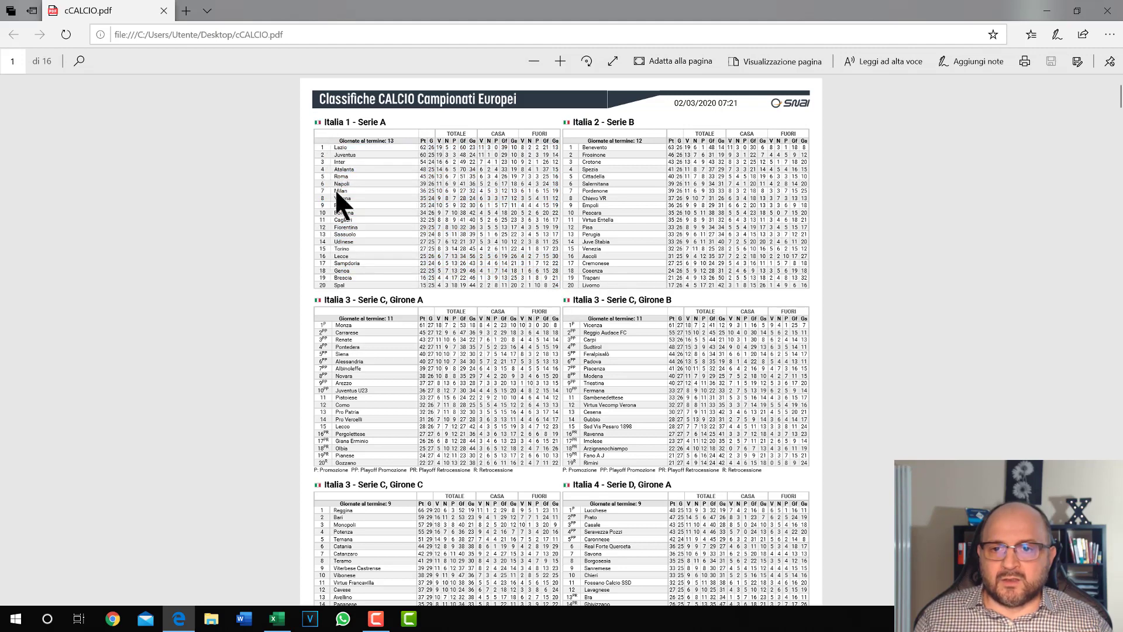
{"action": "left_click_drag", "start_coordinate": [564, 286], "coordinate": [539, 272]}
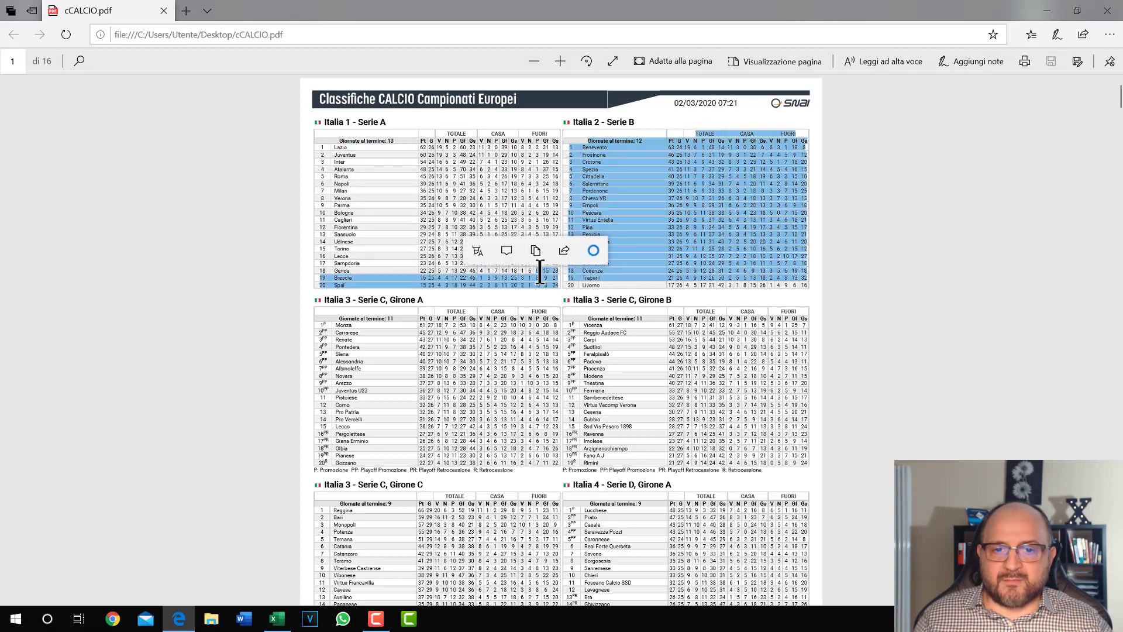
{"action": "left_click", "coordinate": [737, 283]}
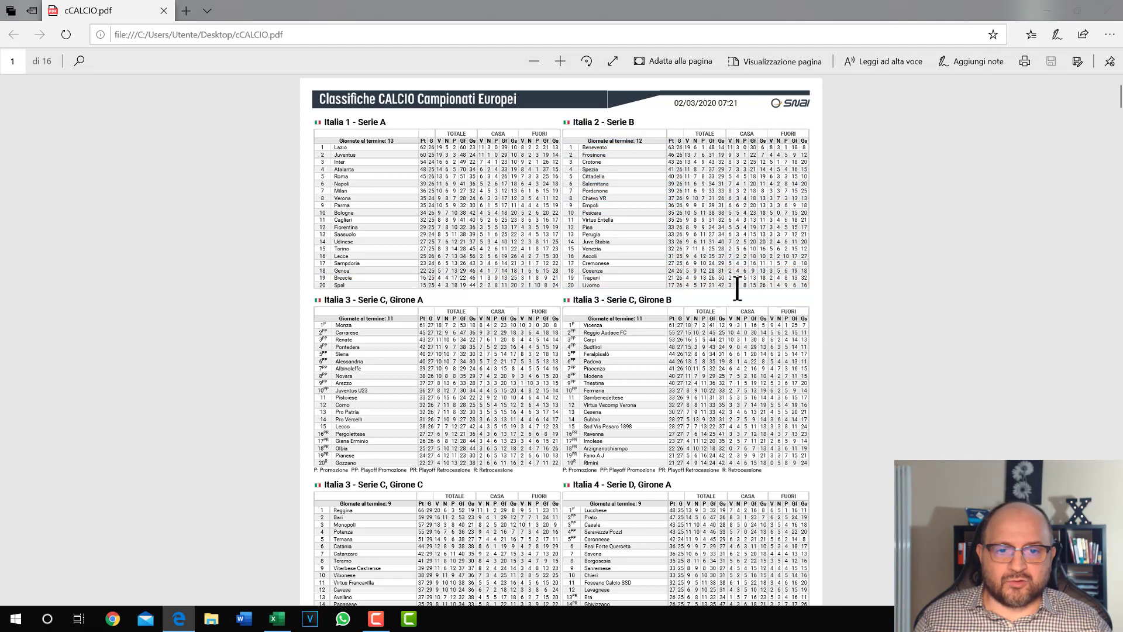
{"action": "left_click_drag", "start_coordinate": [559, 287], "coordinate": [324, 139]}
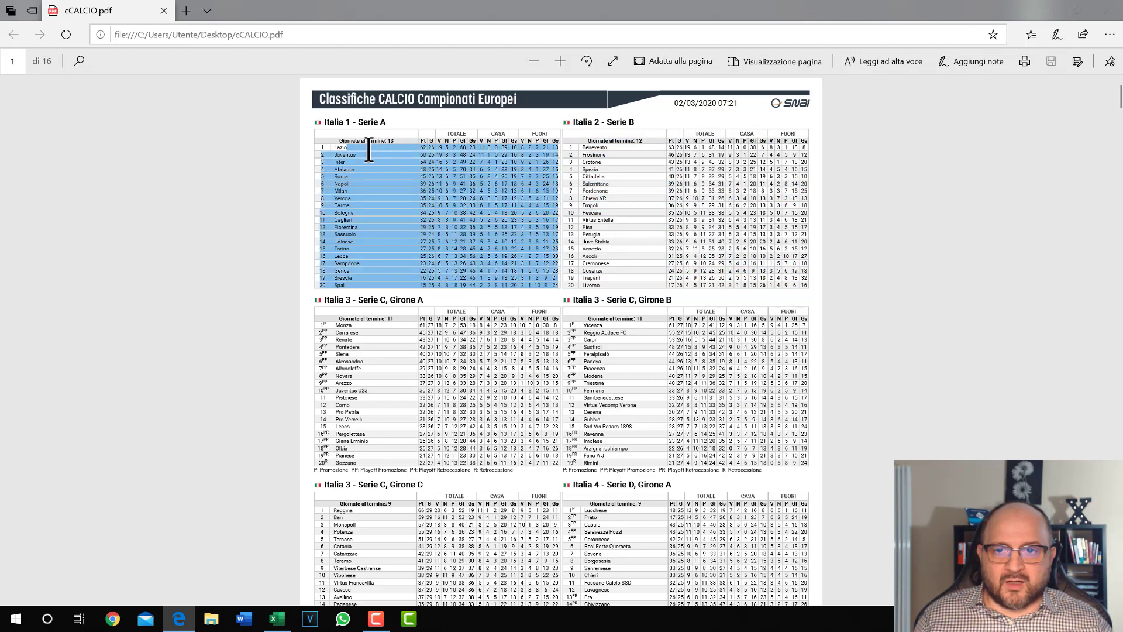
{"action": "key", "text": "ctrl+c"}
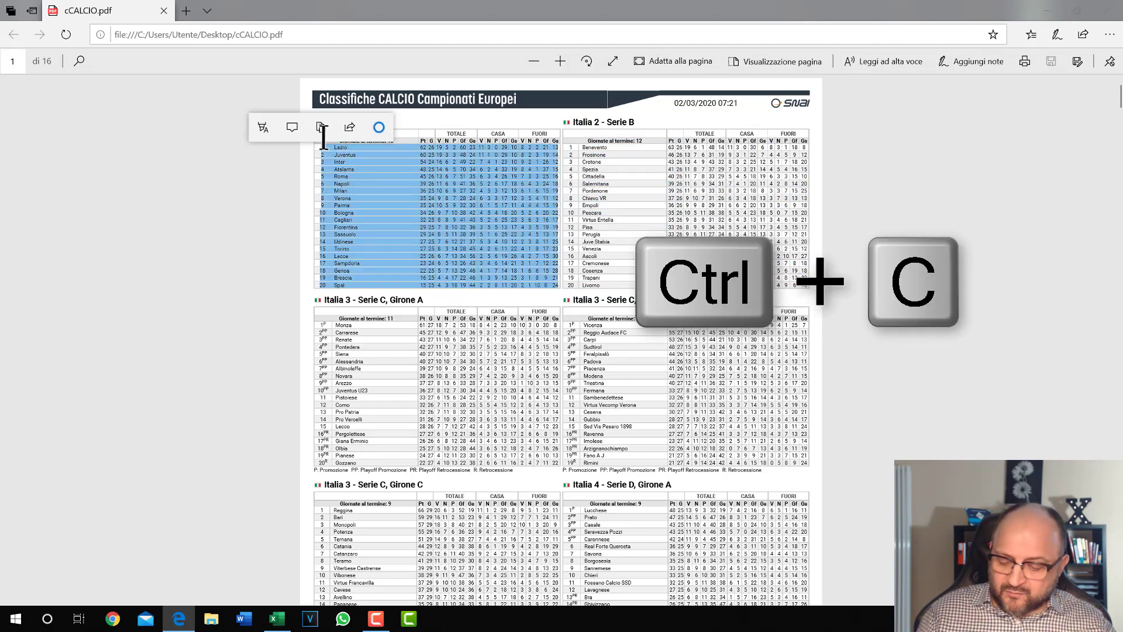
{"action": "left_click", "coordinate": [276, 615]}
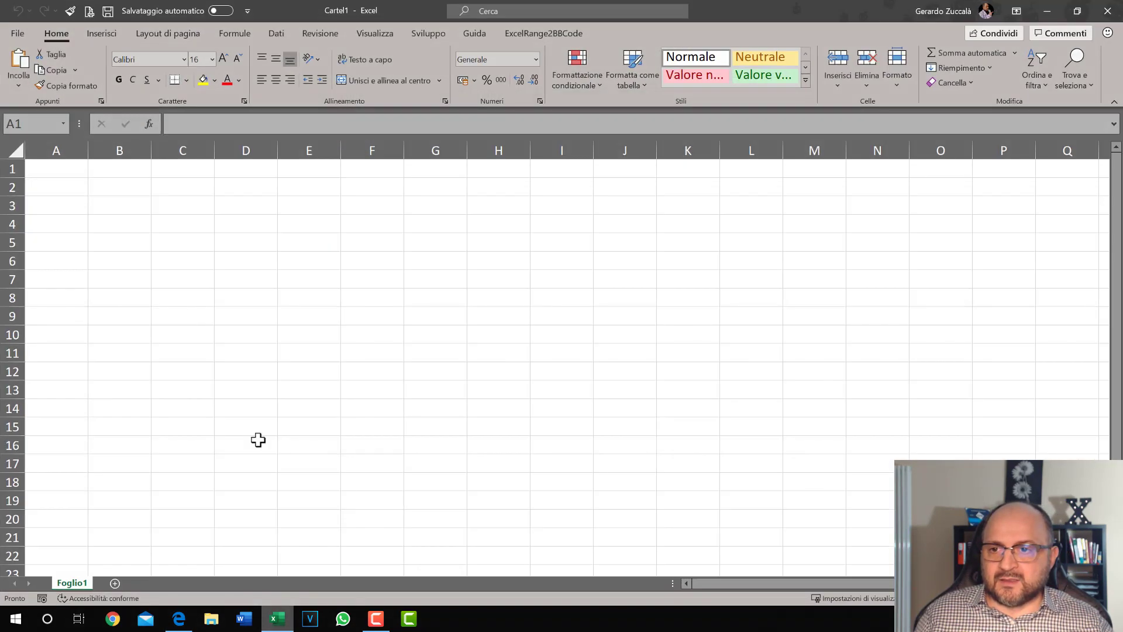
- Paste the Serie A table at A1 and check the text crammed into row 1
{"action": "left_click", "coordinate": [56, 173]}
{"action": "key", "text": "ctrl+v"}
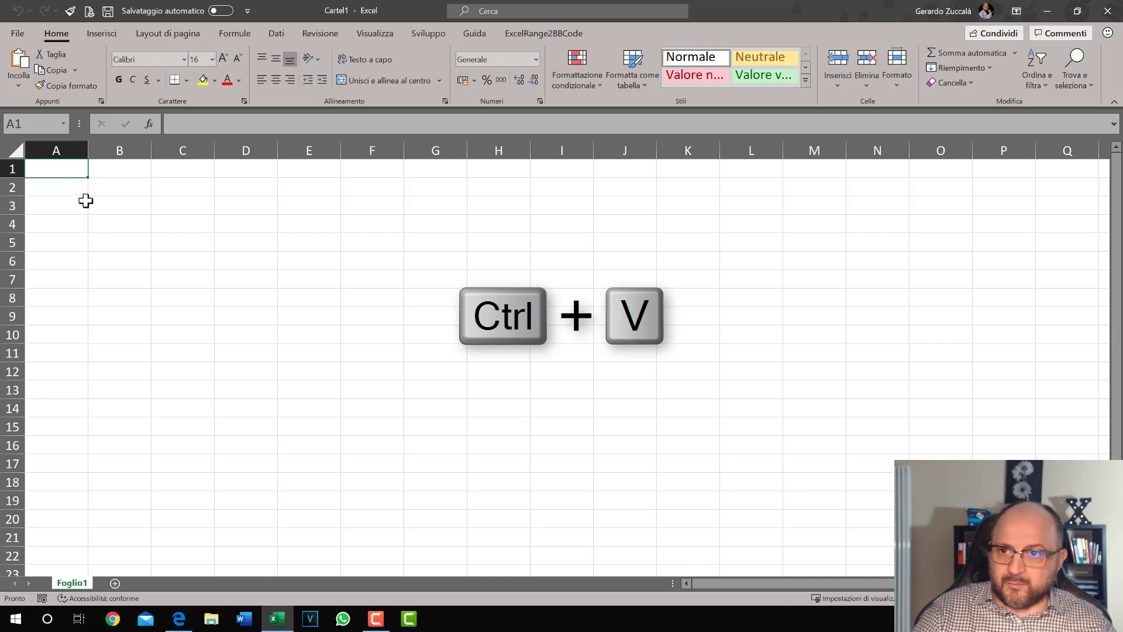
{"action": "right_click", "coordinate": [48, 185]}
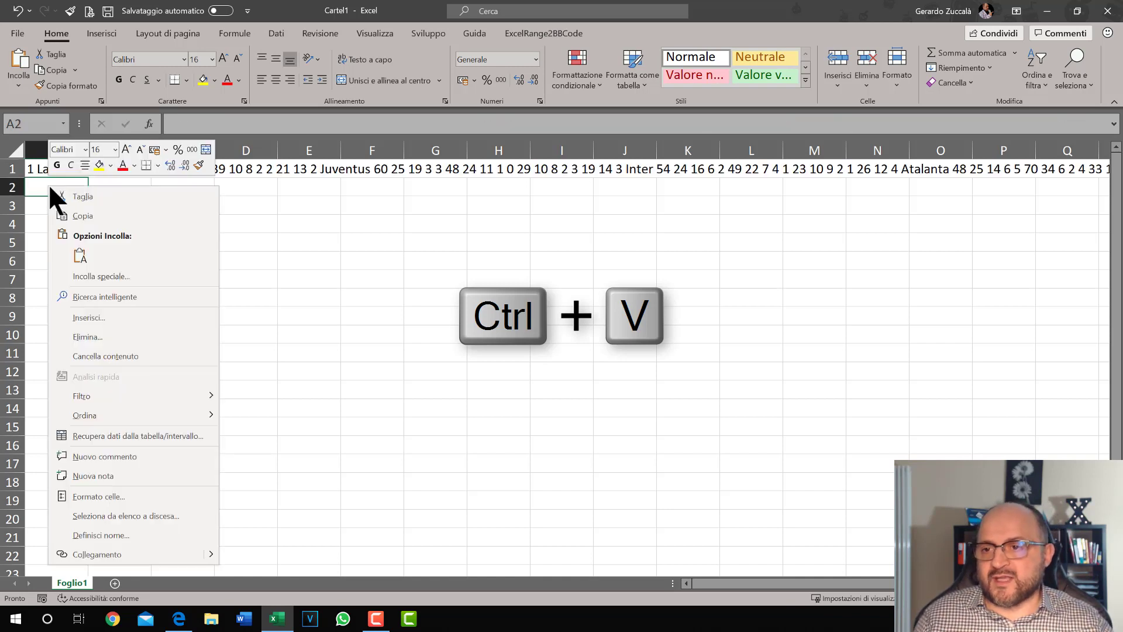
{"action": "key", "text": "Escape"}
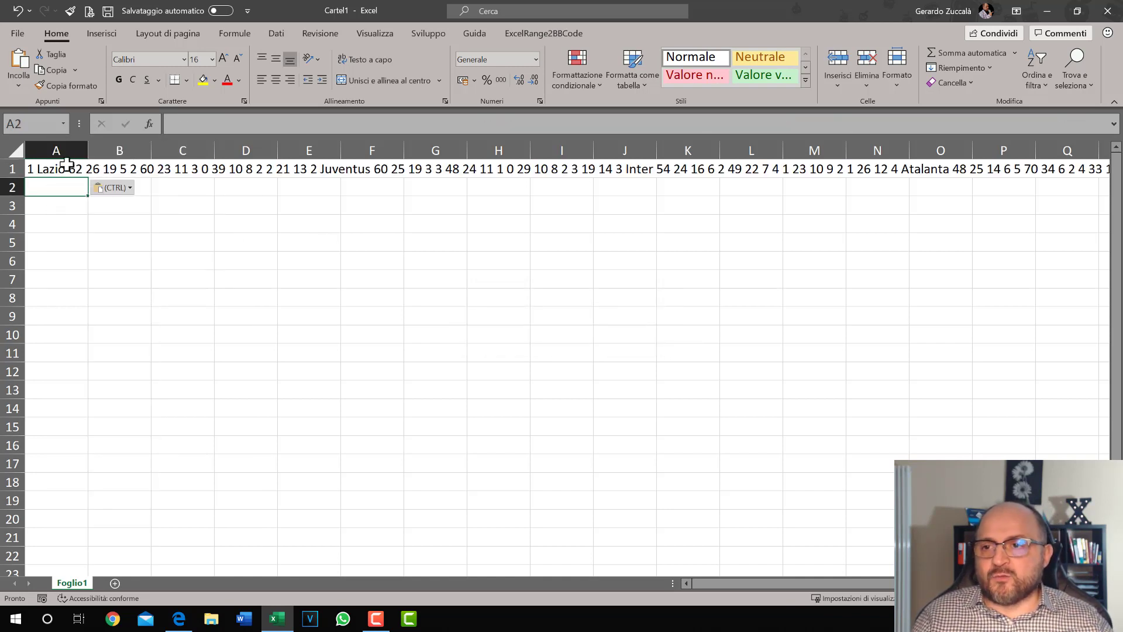
{"action": "left_click_drag", "start_coordinate": [62, 169], "coordinate": [942, 169]}
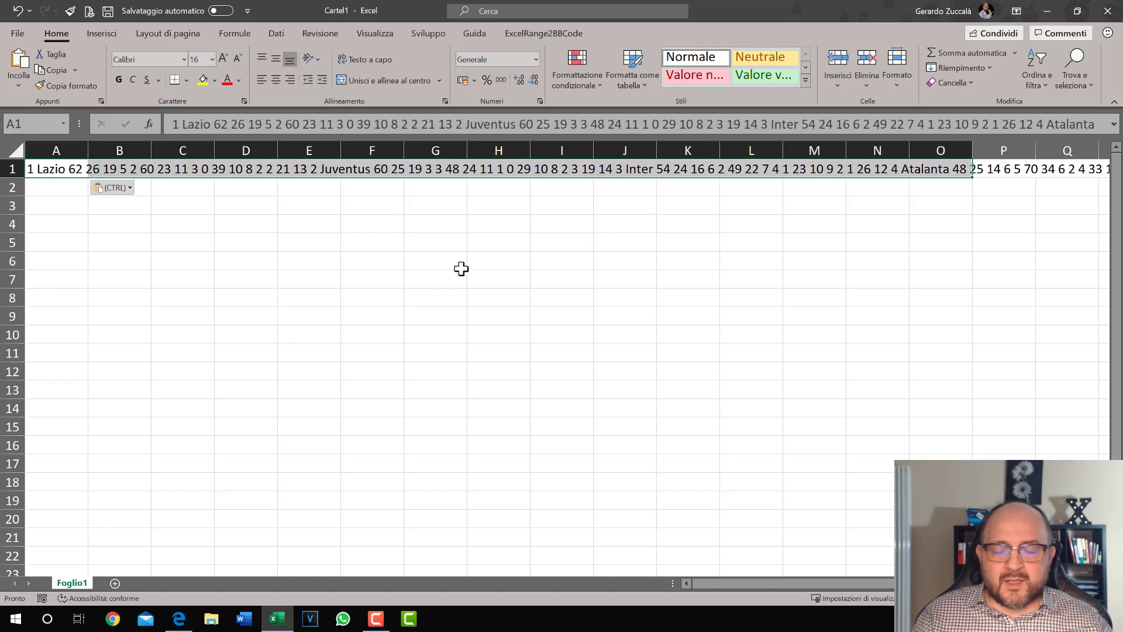
- Close Excel without saving, close the PDF, and tidy the cCALCIO.pdf desktop icon
{"action": "left_click", "coordinate": [1107, 11]}
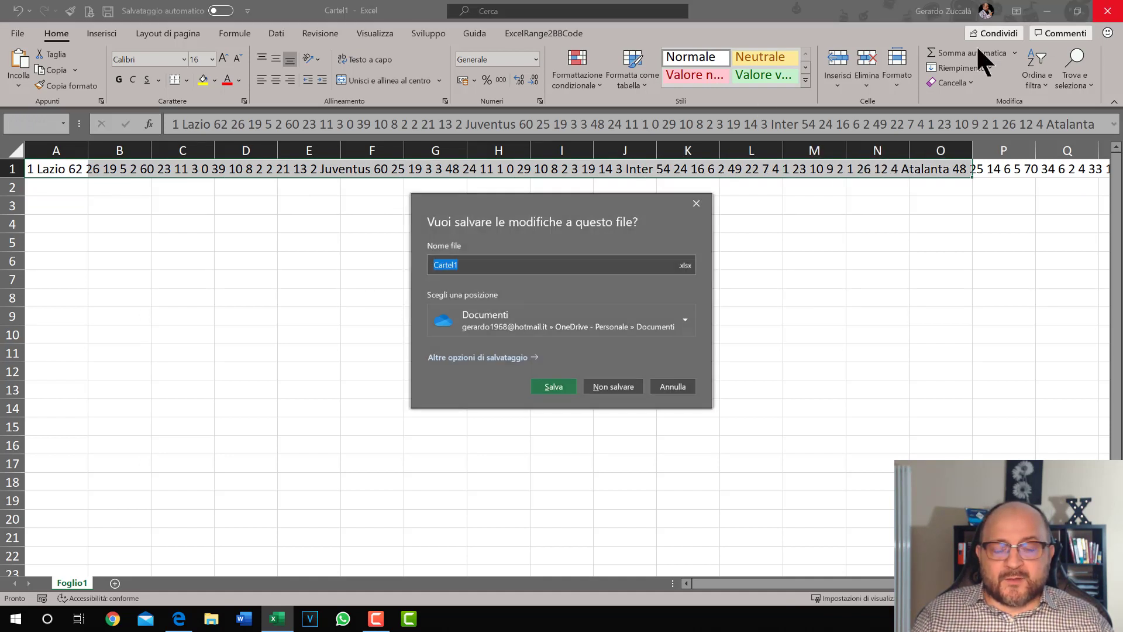
{"action": "left_click", "coordinate": [608, 391]}
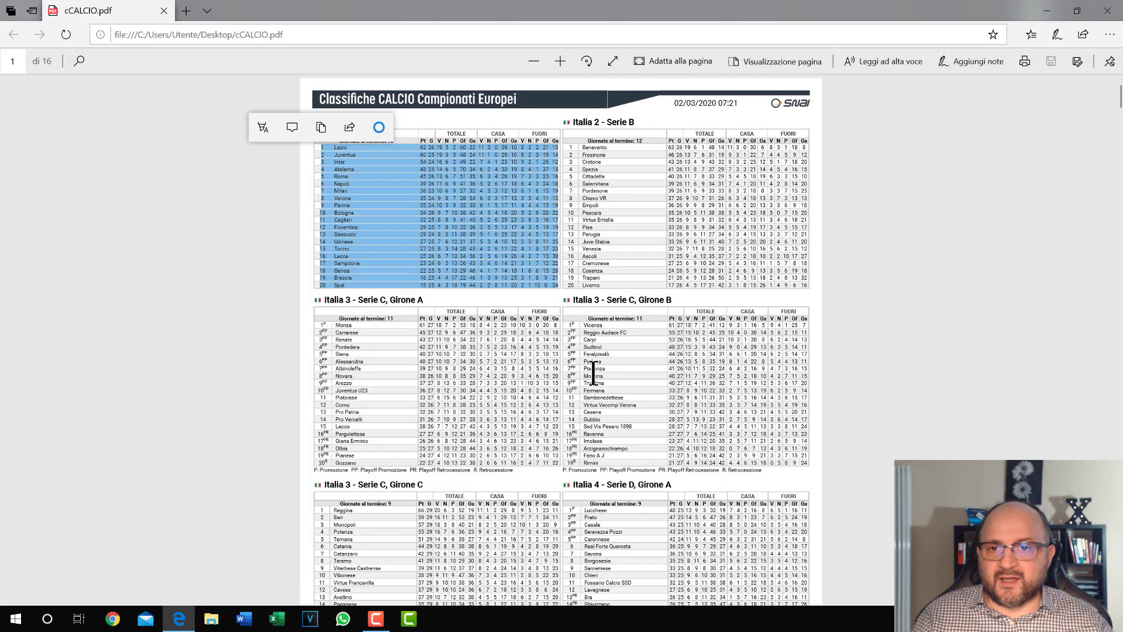
{"action": "left_click", "coordinate": [1108, 10]}
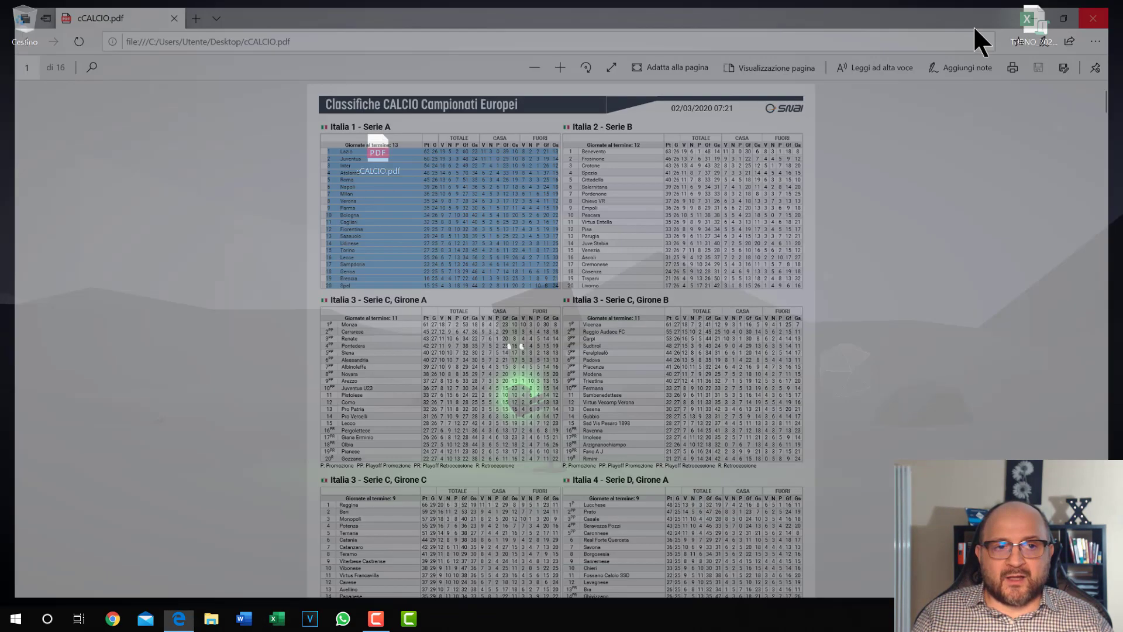
{"action": "left_click_drag", "start_coordinate": [374, 154], "coordinate": [30, 99]}
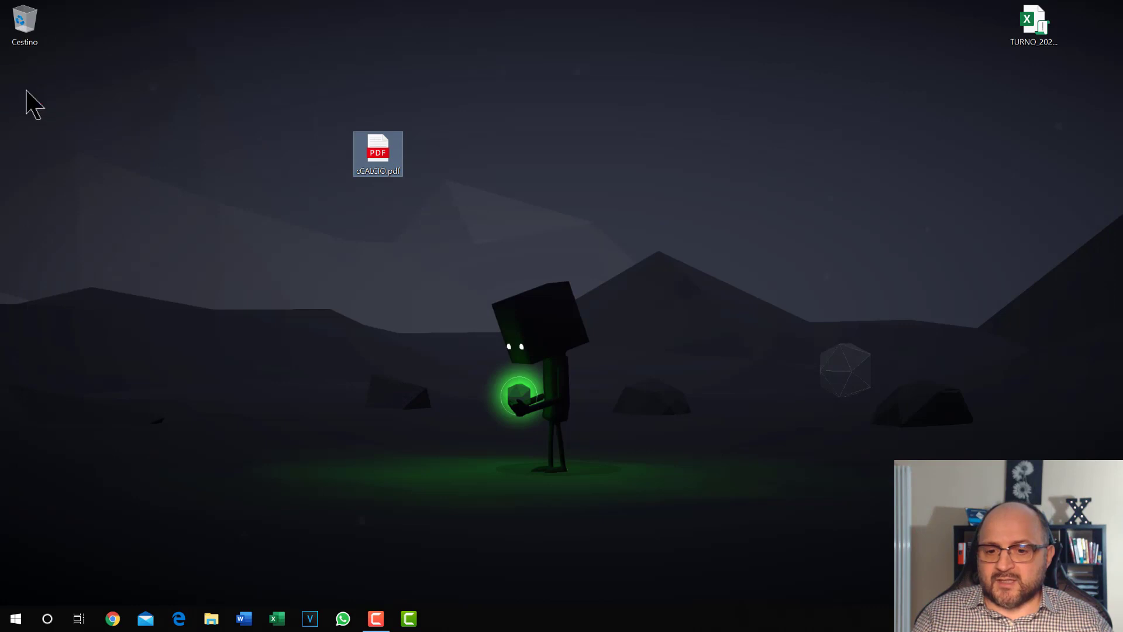
- Start Word with a blank document and open cCALCIO.pdf from the Desktop for conversion
{"action": "left_click", "coordinate": [243, 618]}
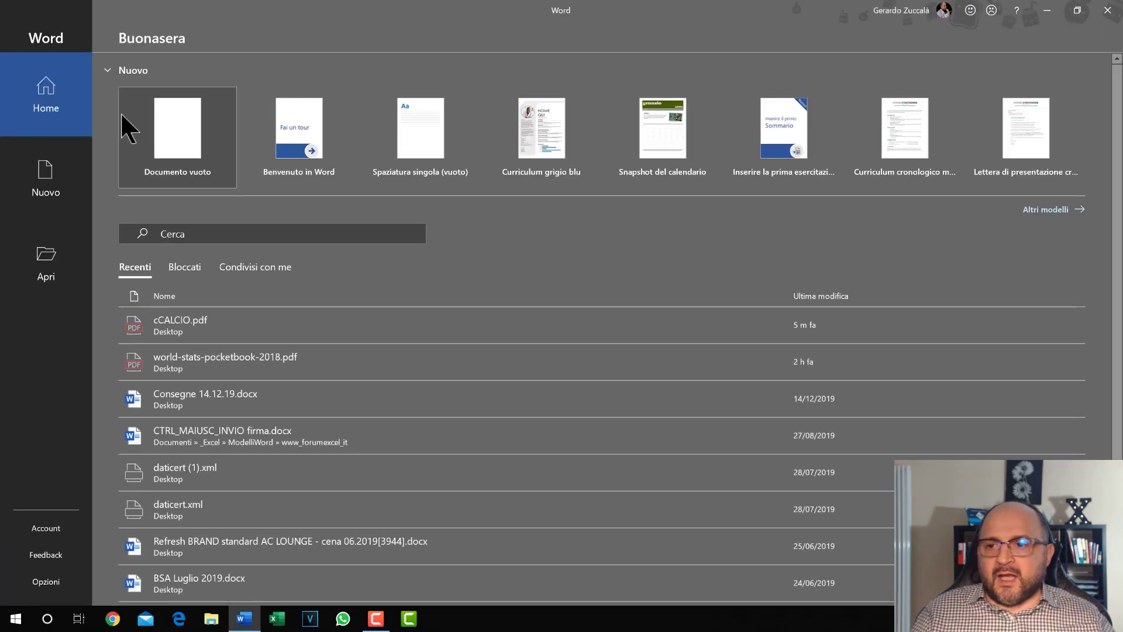
{"action": "left_click", "coordinate": [171, 122]}
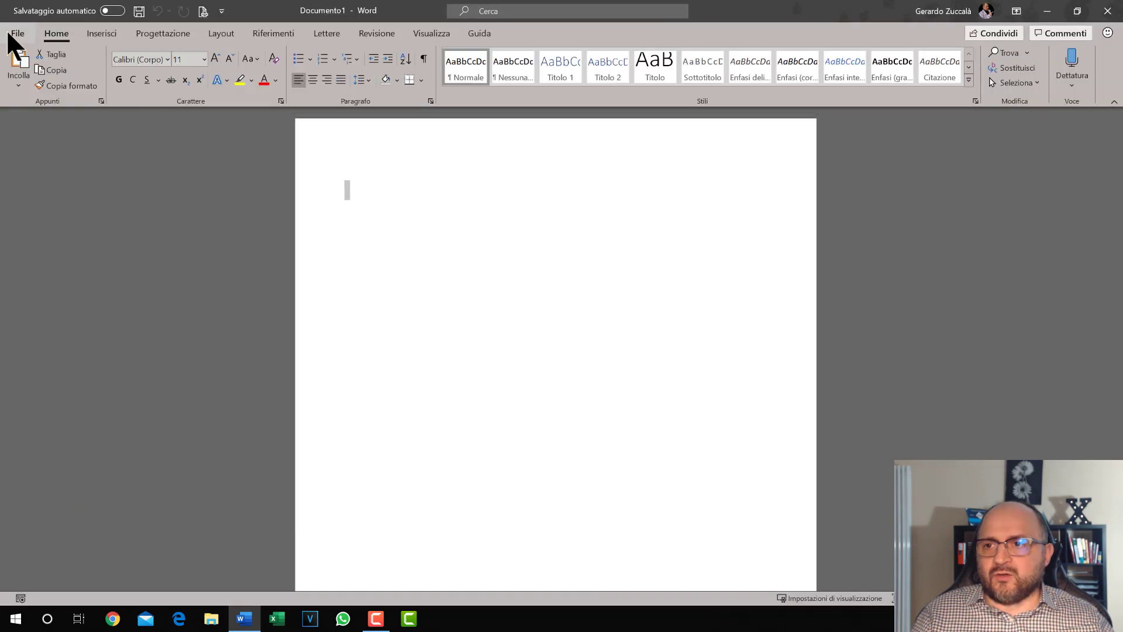
{"action": "left_click", "coordinate": [18, 35]}
{"action": "left_click", "coordinate": [32, 124]}
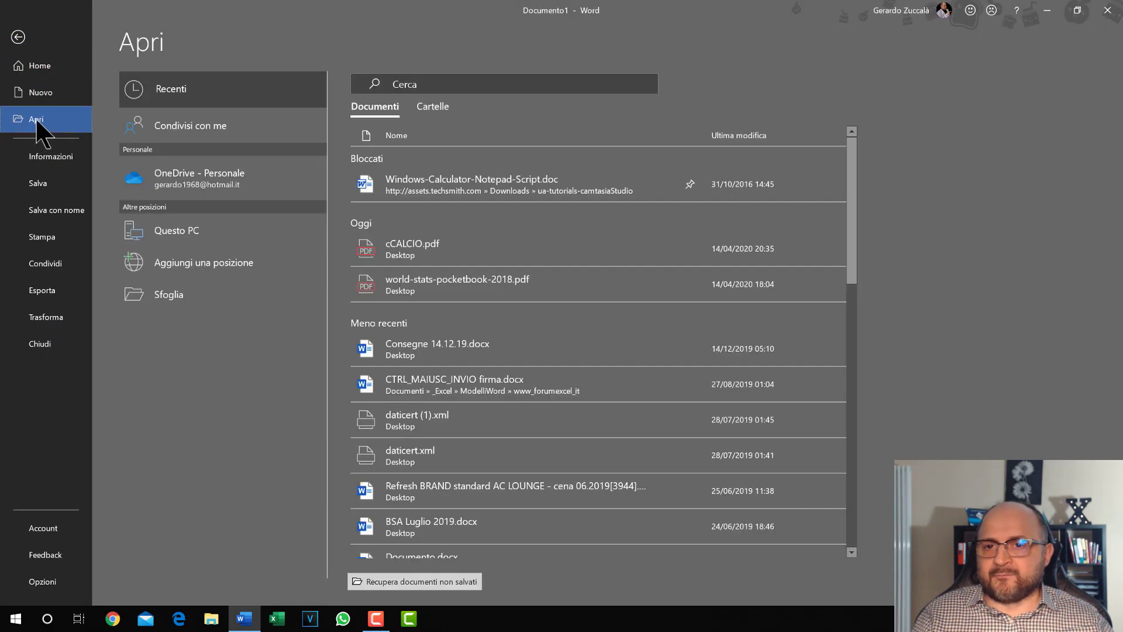
{"action": "left_click", "coordinate": [166, 293]}
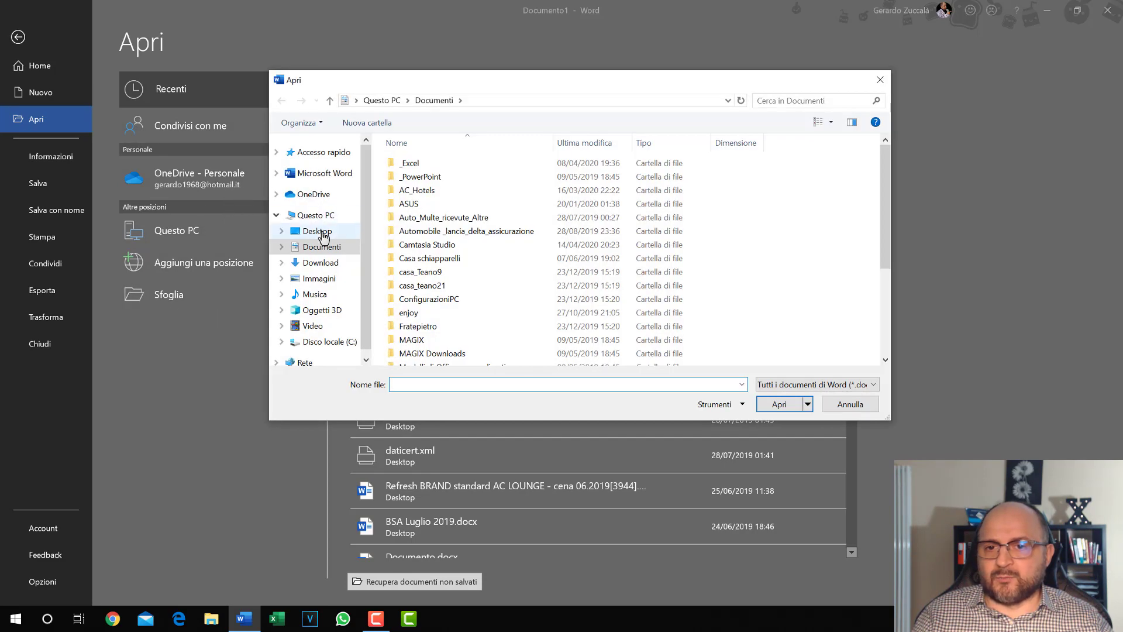
{"action": "left_click", "coordinate": [318, 232]}
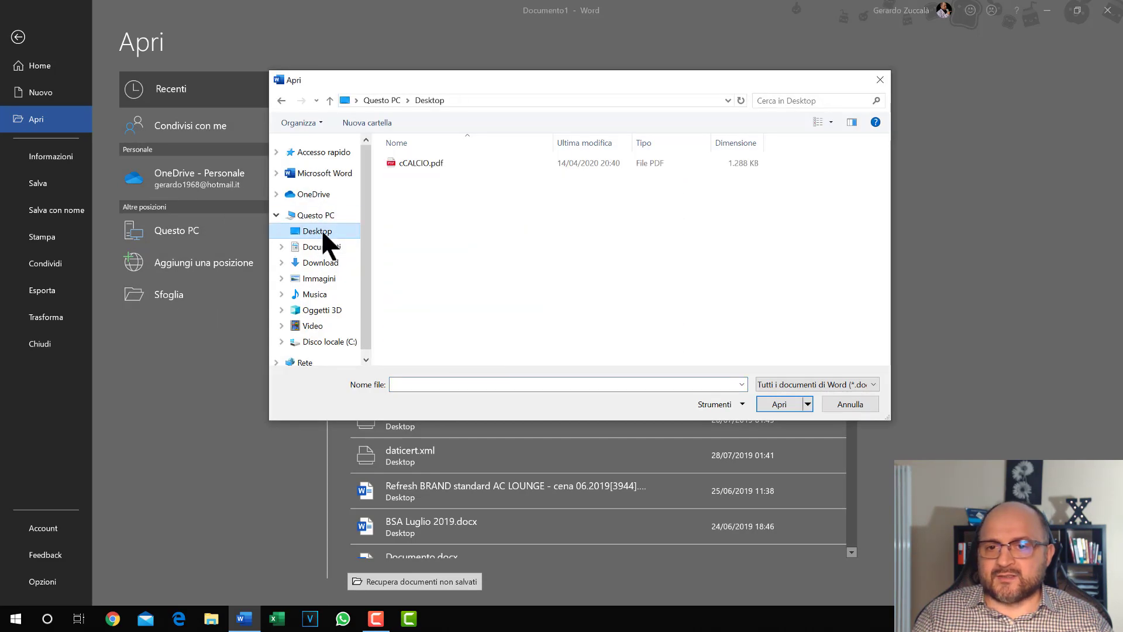
{"action": "left_click", "coordinate": [416, 163]}
{"action": "double_click", "coordinate": [417, 164]}
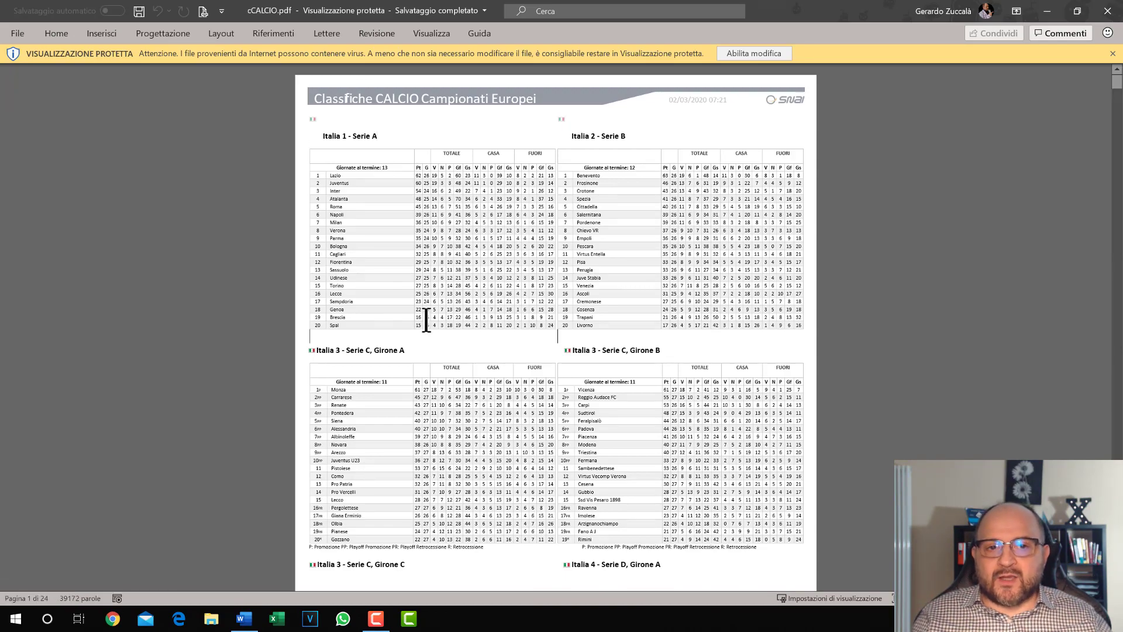
{"action": "scroll", "coordinate": [460, 285], "scroll_direction": "down", "scroll_amount": 3}
{"action": "scroll", "coordinate": [462, 292], "scroll_direction": "down", "scroll_amount": 5}
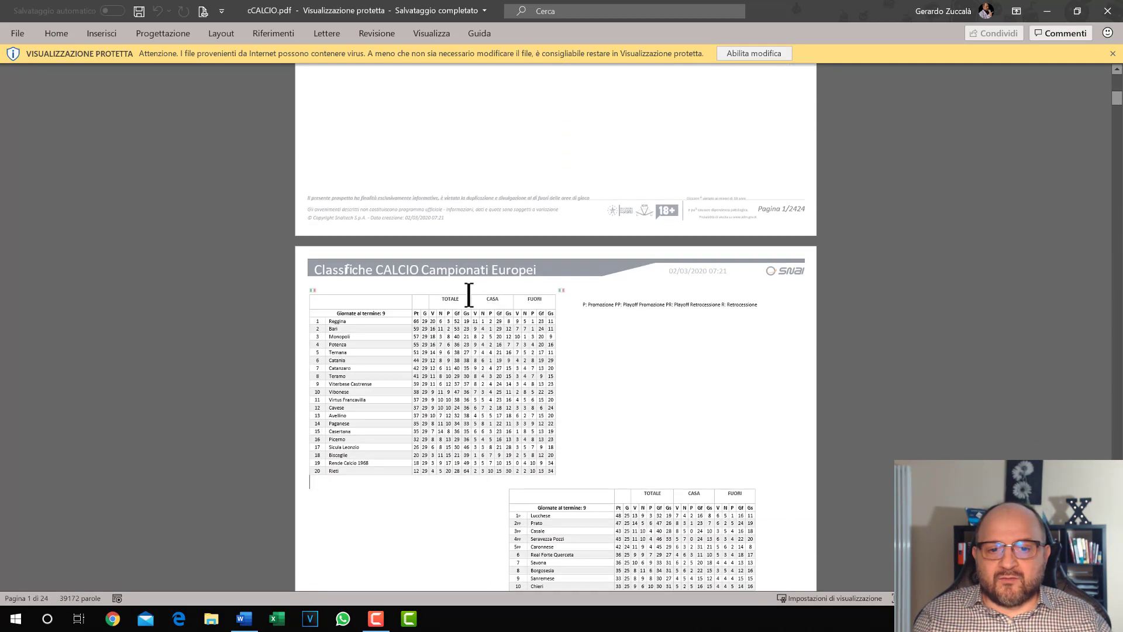
{"action": "scroll", "coordinate": [464, 303], "scroll_direction": "down", "scroll_amount": 5}
{"action": "scroll", "coordinate": [466, 298], "scroll_direction": "down", "scroll_amount": 3}
{"action": "scroll", "coordinate": [463, 298], "scroll_direction": "down", "scroll_amount": 5}
{"action": "scroll", "coordinate": [462, 292], "scroll_direction": "up", "scroll_amount": 15}
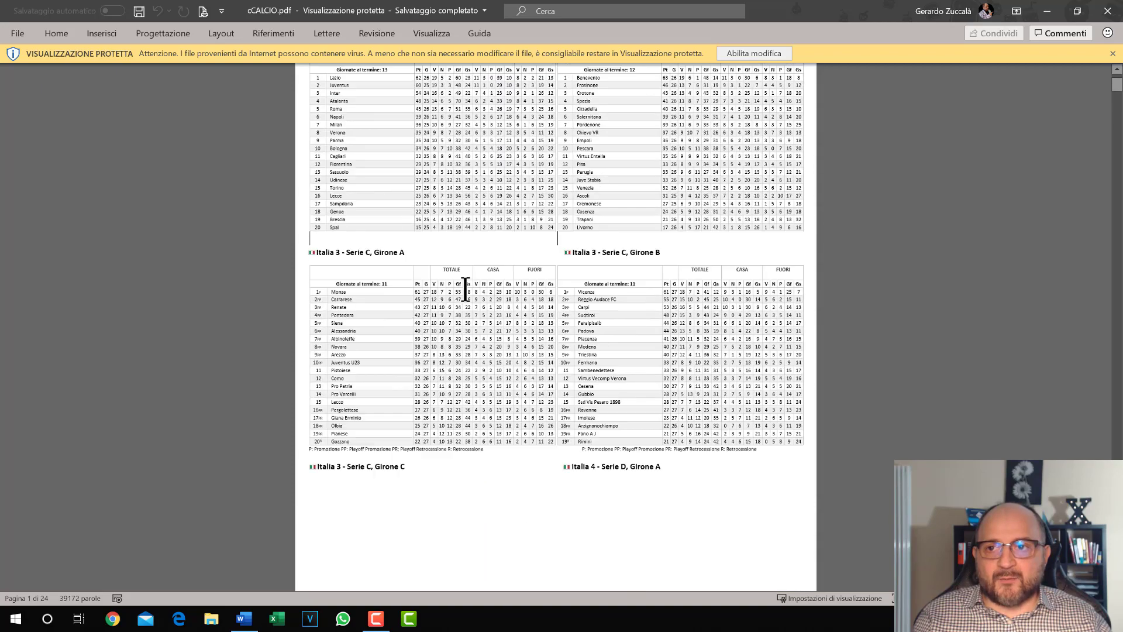
{"action": "scroll", "coordinate": [464, 287], "scroll_direction": "up", "scroll_amount": 2}
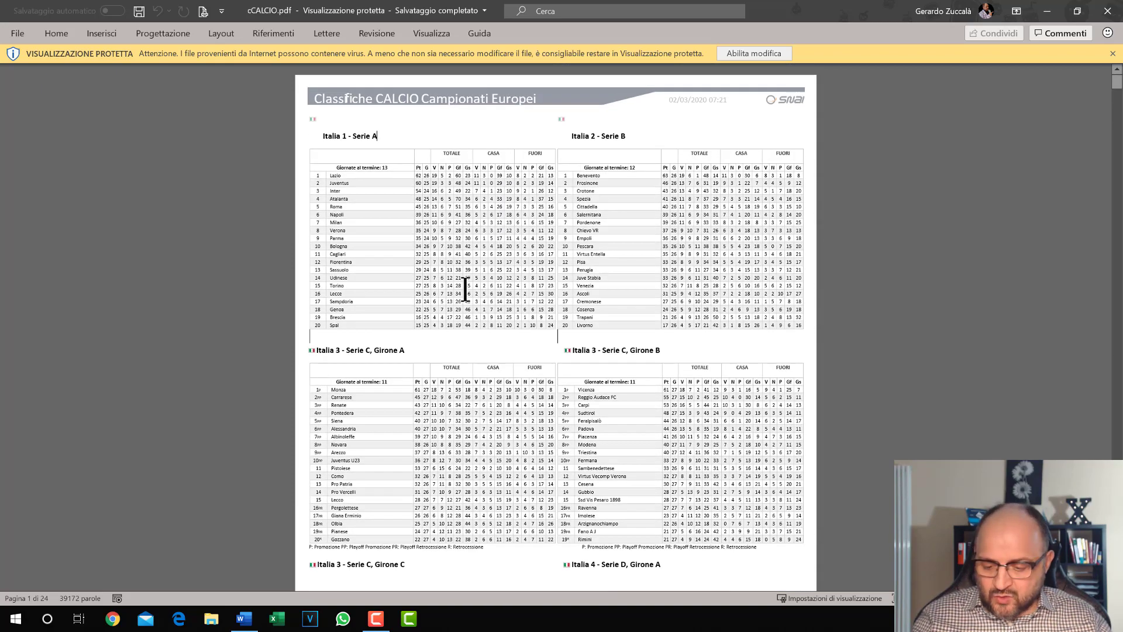
{"action": "key", "text": "ctrl+F1"}
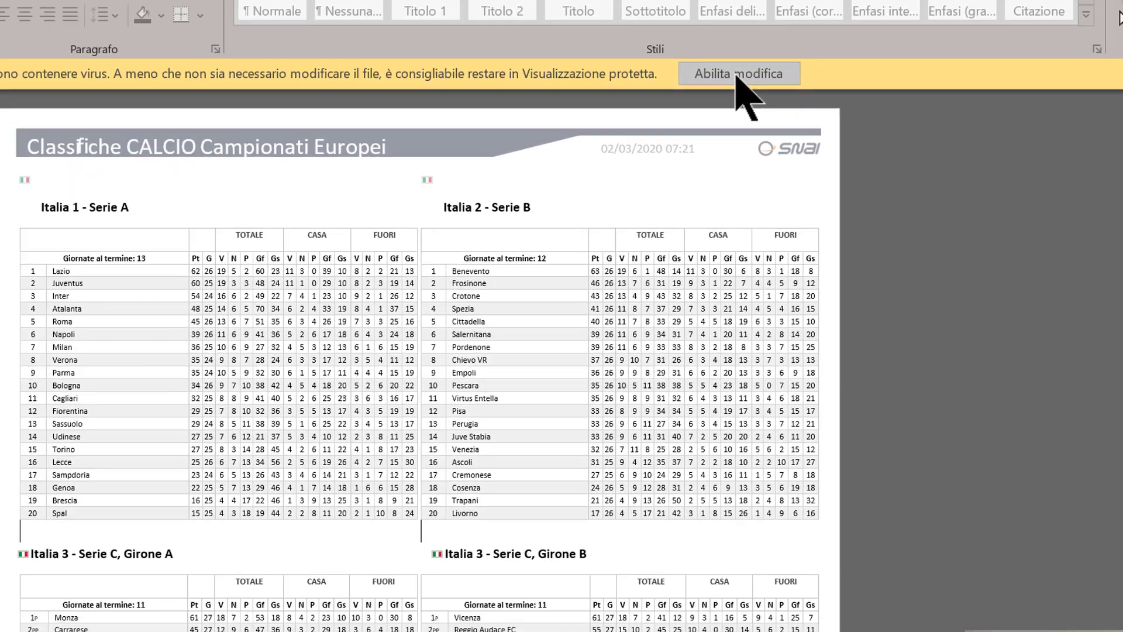
{"action": "left_click", "coordinate": [736, 77]}
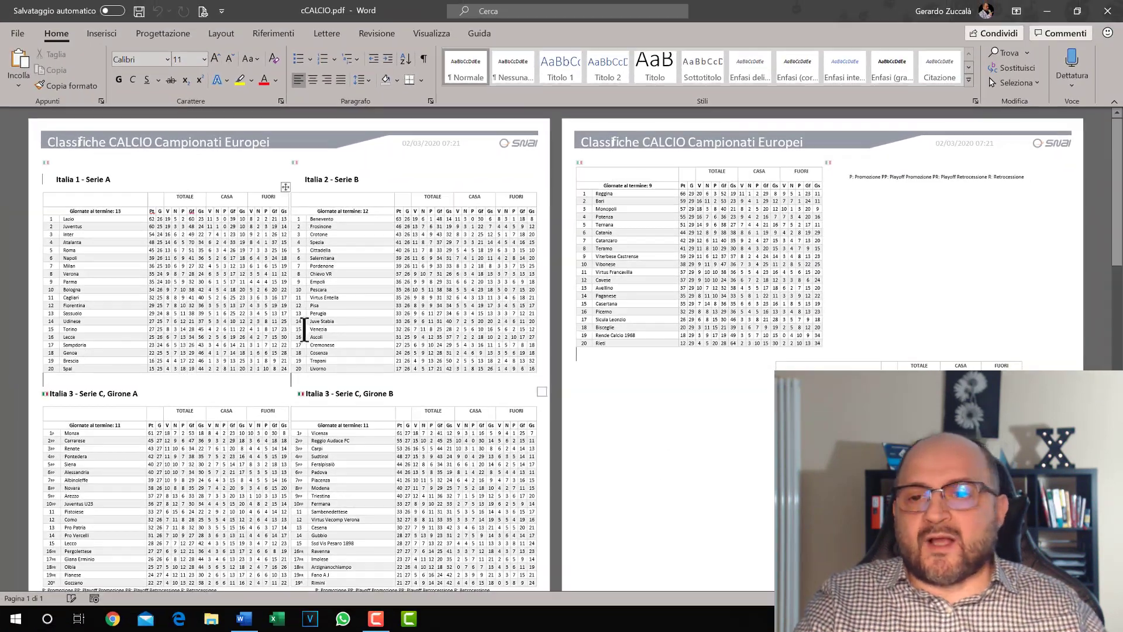
{"action": "scroll", "coordinate": [203, 263], "scroll_direction": "down", "scroll_amount": 5}
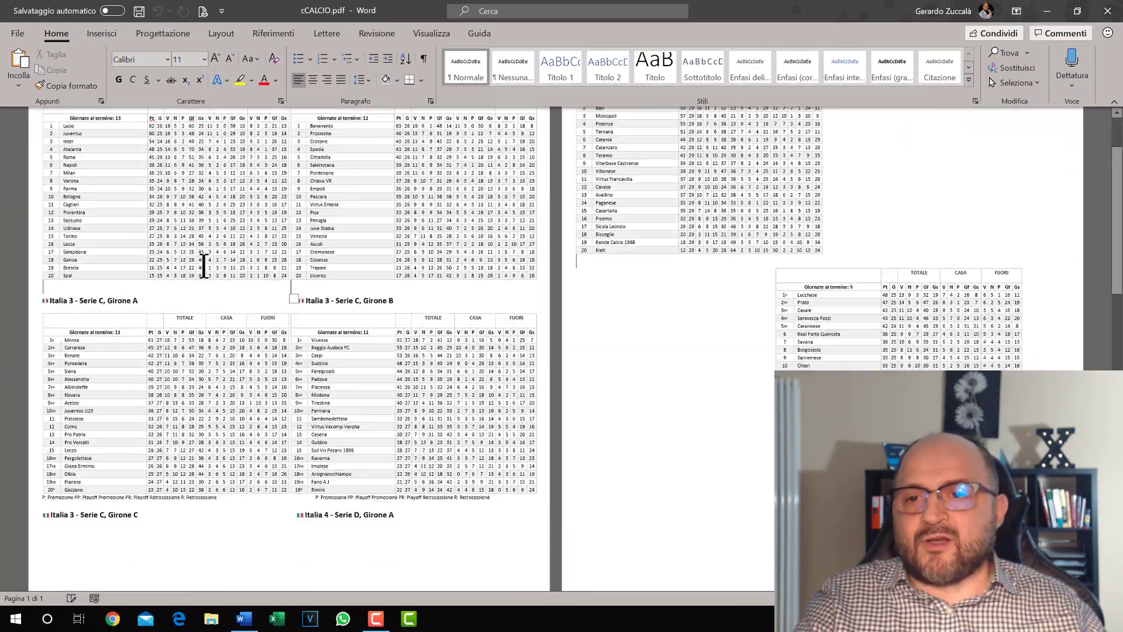
{"action": "scroll", "coordinate": [199, 258], "scroll_direction": "up", "scroll_amount": 4}
{"action": "scroll", "coordinate": [191, 240], "scroll_direction": "up", "scroll_amount": 1}
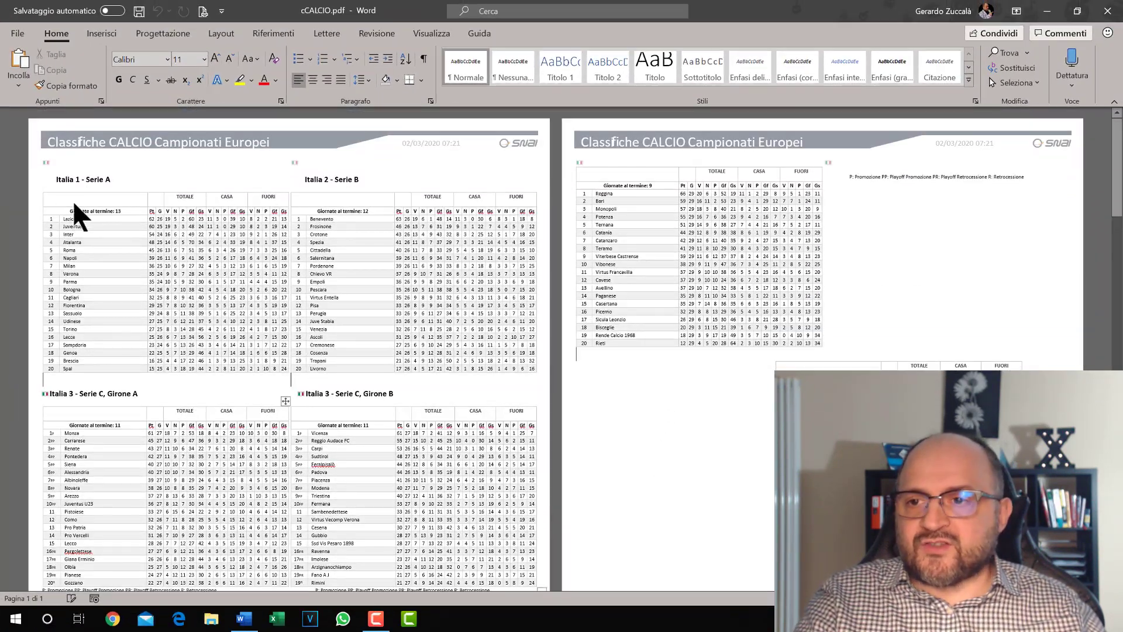
{"action": "scroll", "coordinate": [94, 278], "scroll_direction": "up", "scroll_amount": 2, "text": "ctrl"}
{"action": "scroll", "coordinate": [96, 279], "scroll_direction": "up", "scroll_amount": 1, "text": "ctrl"}
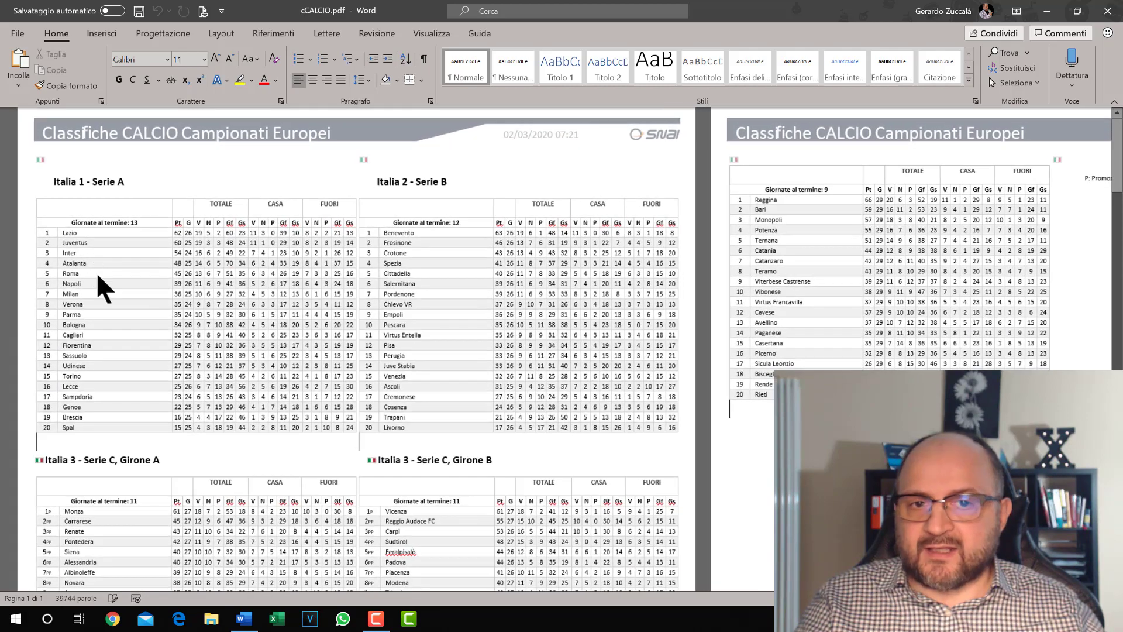
{"action": "scroll", "coordinate": [98, 277], "scroll_direction": "down", "scroll_amount": 1, "text": "ctrl"}
{"action": "scroll", "coordinate": [99, 281], "scroll_direction": "up", "scroll_amount": 1, "text": "ctrl"}
{"action": "scroll", "coordinate": [100, 281], "scroll_direction": "down", "scroll_amount": 2}
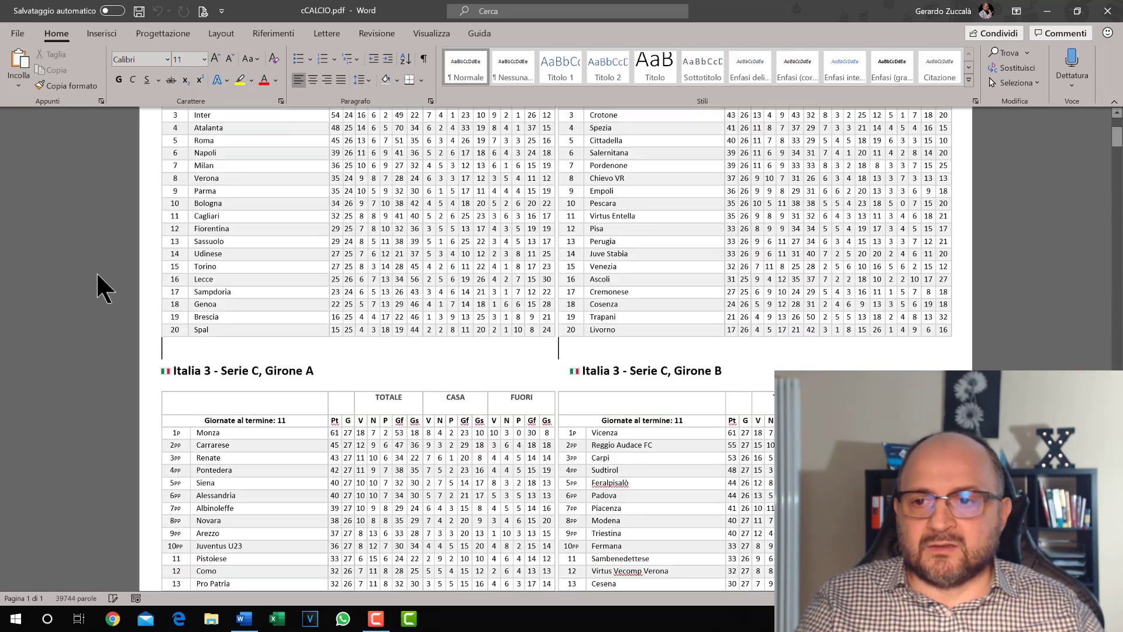
{"action": "scroll", "coordinate": [147, 284], "scroll_direction": "up", "scroll_amount": 2}
{"action": "scroll", "coordinate": [149, 285], "scroll_direction": "up", "scroll_amount": 1, "text": "ctrl"}
{"action": "scroll", "coordinate": [149, 285], "scroll_direction": "up", "scroll_amount": 1}
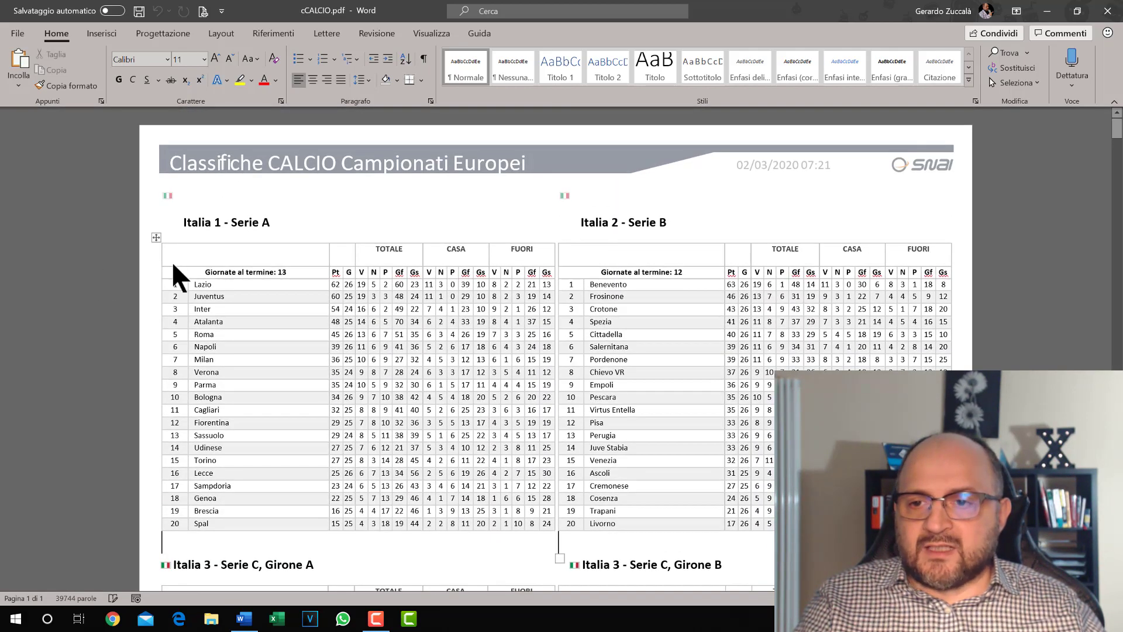
- Copy the entire Italia 1 - Serie A table in Word and switch to Excel
{"action": "left_click", "coordinate": [156, 237]}
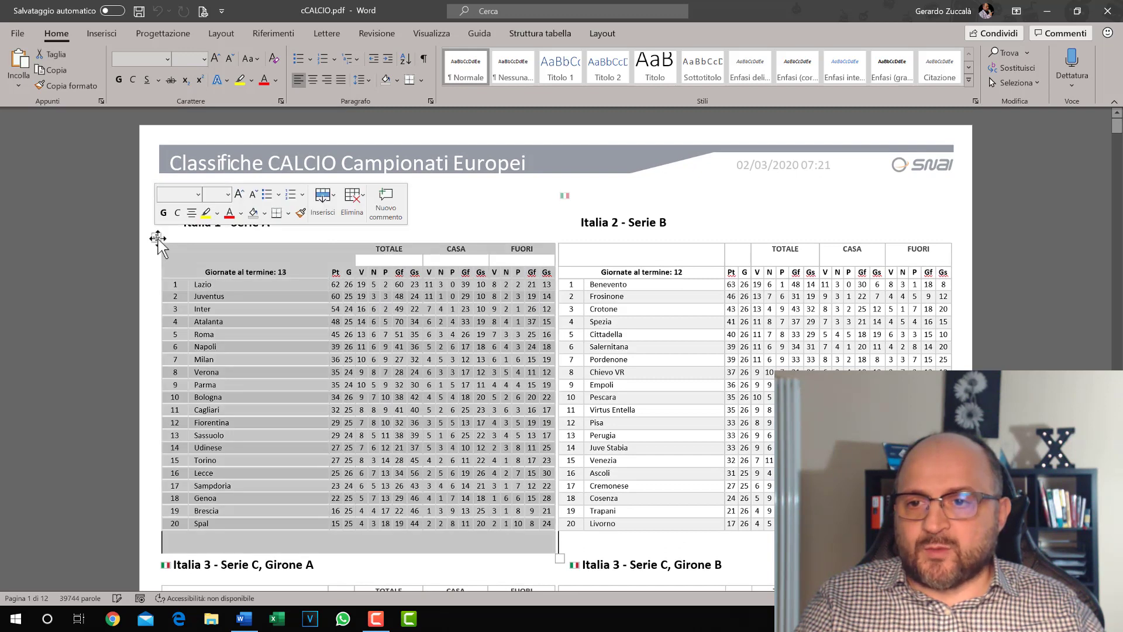
{"action": "left_click", "coordinate": [506, 485]}
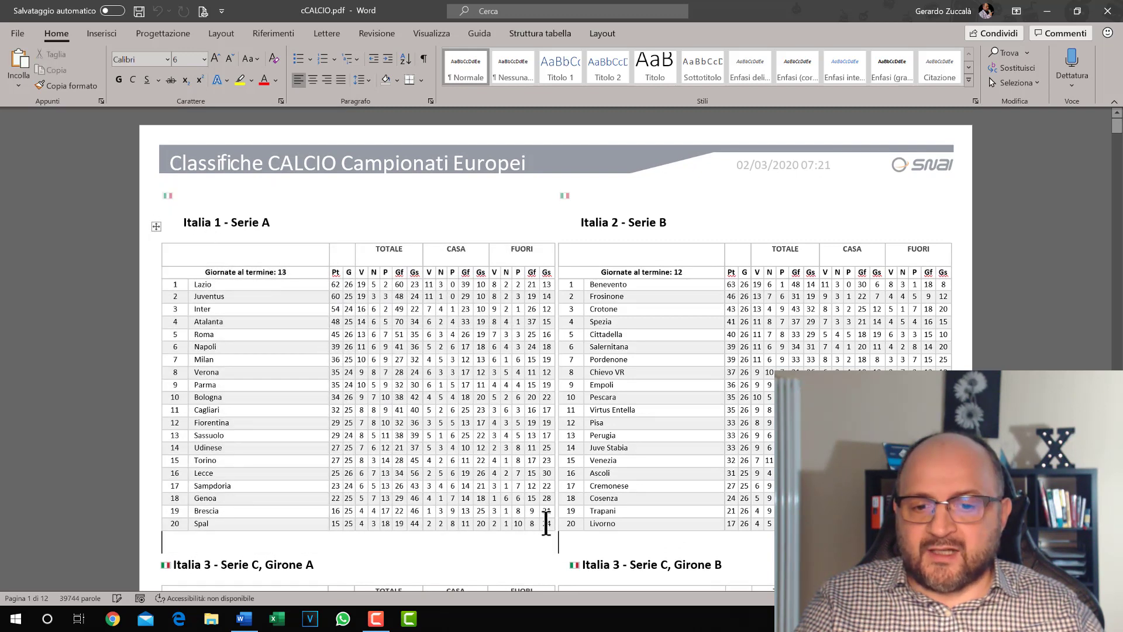
{"action": "left_click_drag", "start_coordinate": [553, 524], "coordinate": [164, 251]}
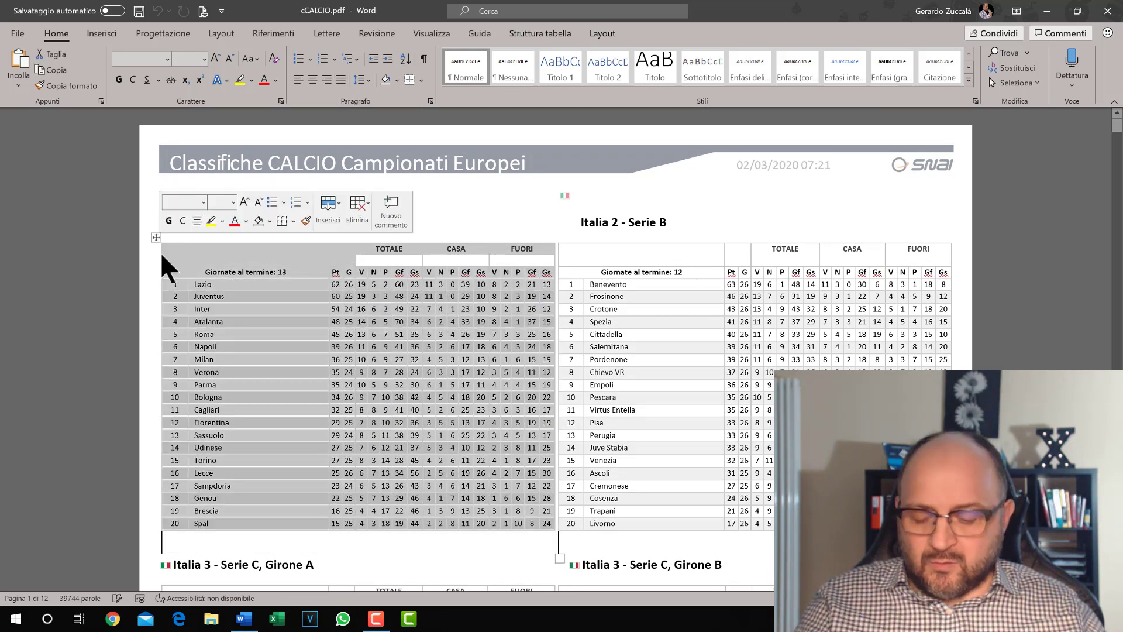
{"action": "key", "text": "ctrl+c"}
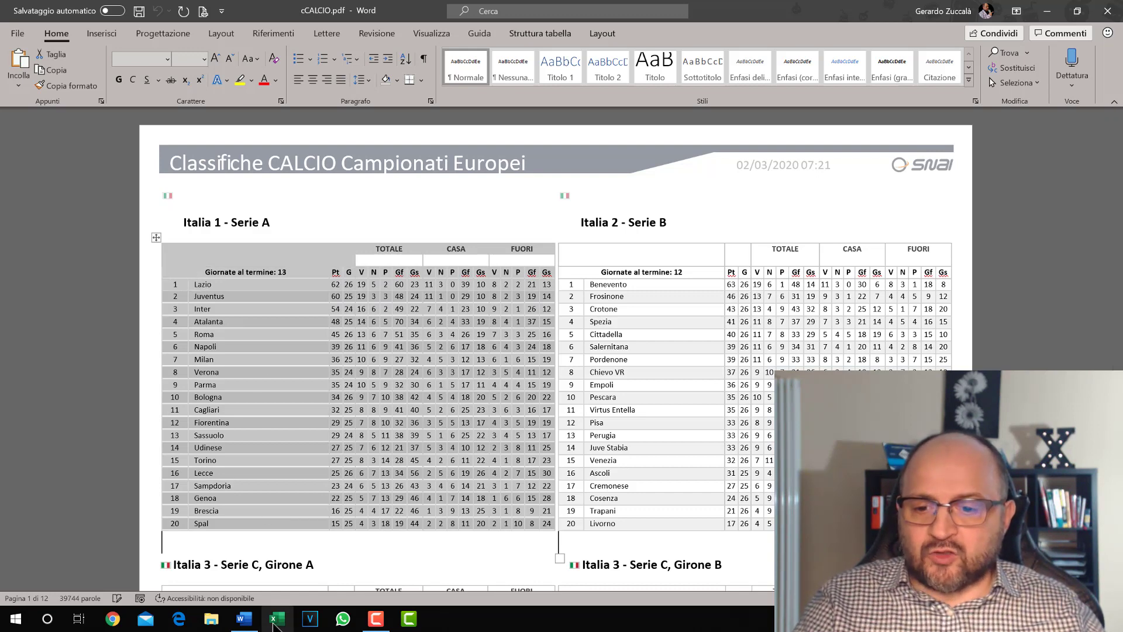
{"action": "left_click", "coordinate": [276, 618]}
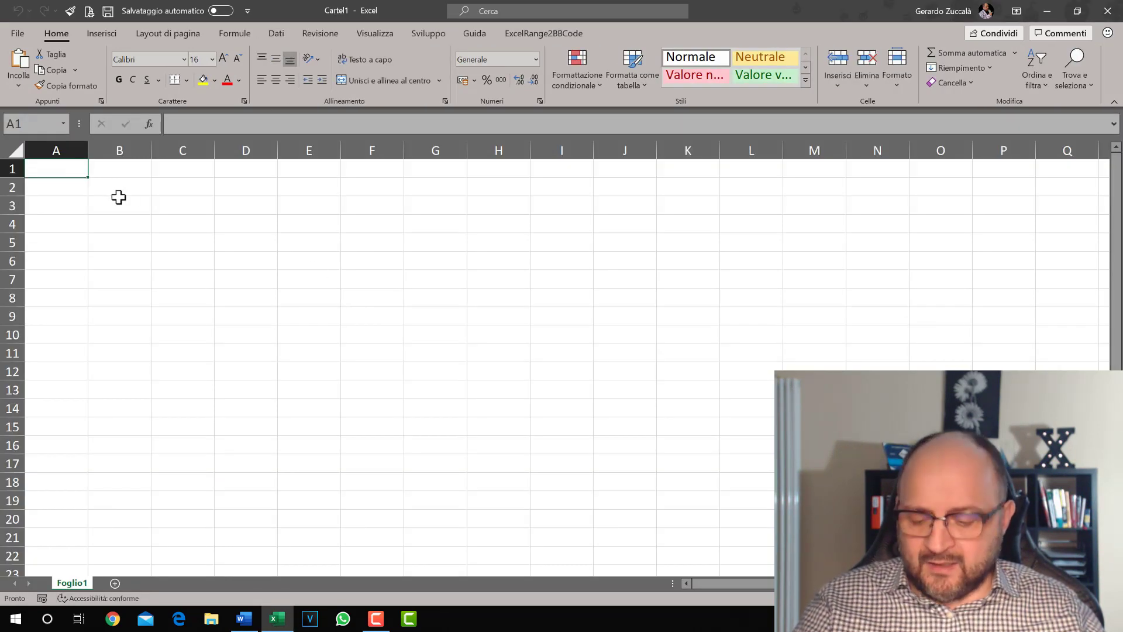
- Paste the Serie A table into the sheet starting at A1
{"action": "key", "text": "ctrl+v"}
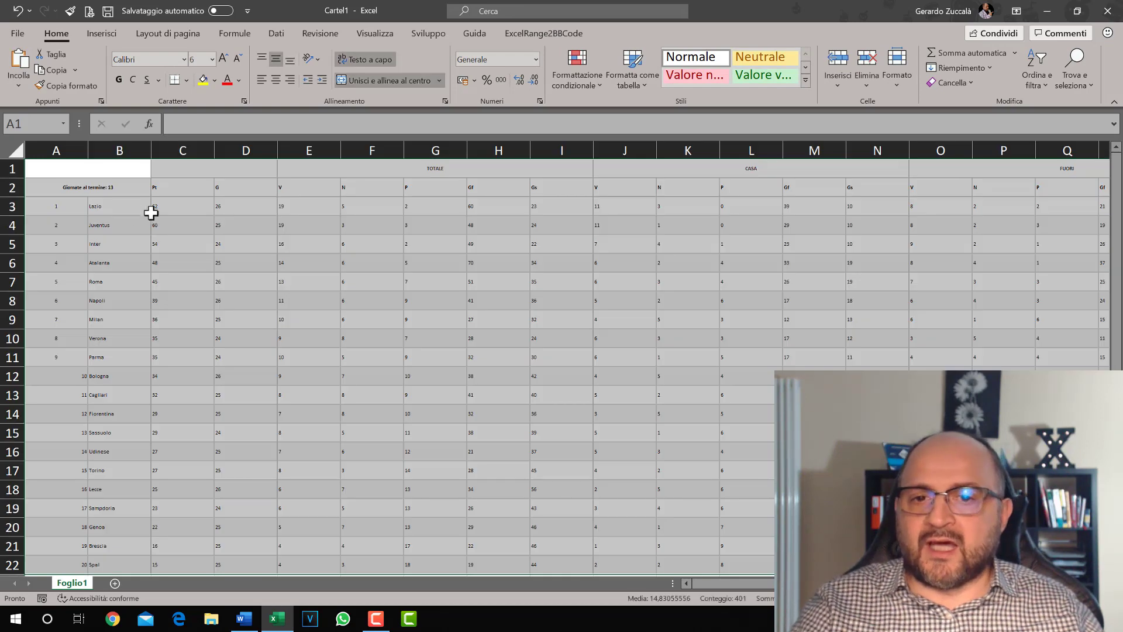
{"action": "left_click", "coordinate": [559, 319]}
{"action": "scroll", "coordinate": [559, 319], "scroll_direction": "down", "scroll_amount": 15}
{"action": "scroll", "coordinate": [559, 319], "scroll_direction": "up", "scroll_amount": 15}
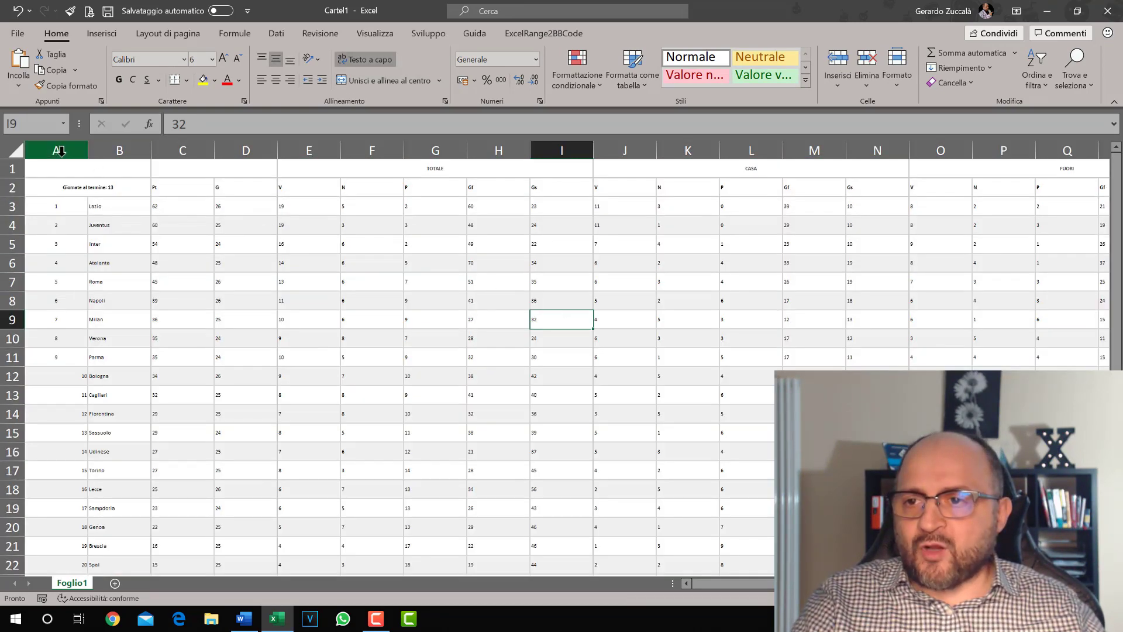
- Enlarge the whole sheet's font from size 6 to 12
{"action": "left_click", "coordinate": [22, 149]}
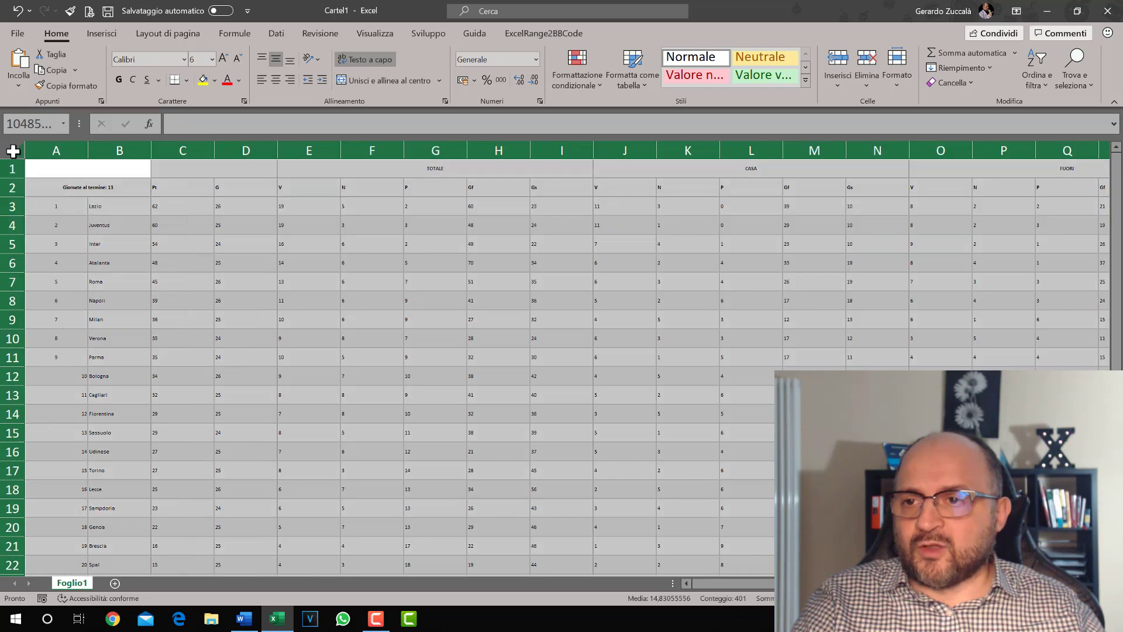
{"action": "left_click", "coordinate": [224, 54]}
{"action": "left_click", "coordinate": [223, 54]}
{"action": "left_click", "coordinate": [223, 54]}
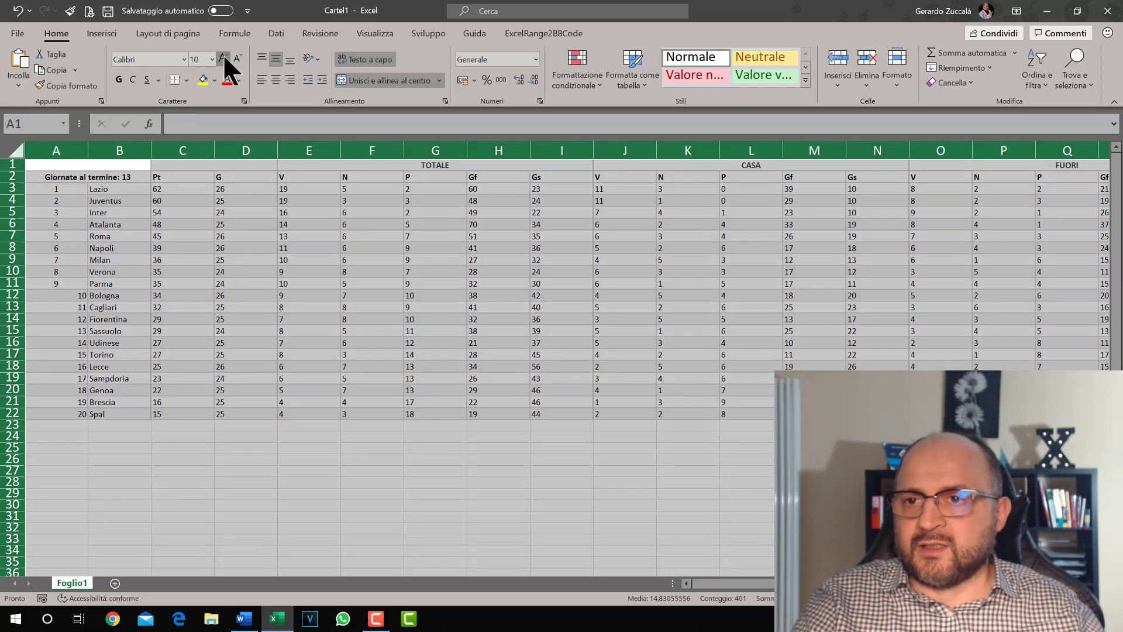
{"action": "left_click", "coordinate": [223, 54]}
{"action": "left_click", "coordinate": [223, 54]}
{"action": "left_click", "coordinate": [120, 151]}
- Widen column B to fit the team names and narrow columns C to S
{"action": "left_click_drag", "start_coordinate": [151, 151], "coordinate": [1083, 159]}
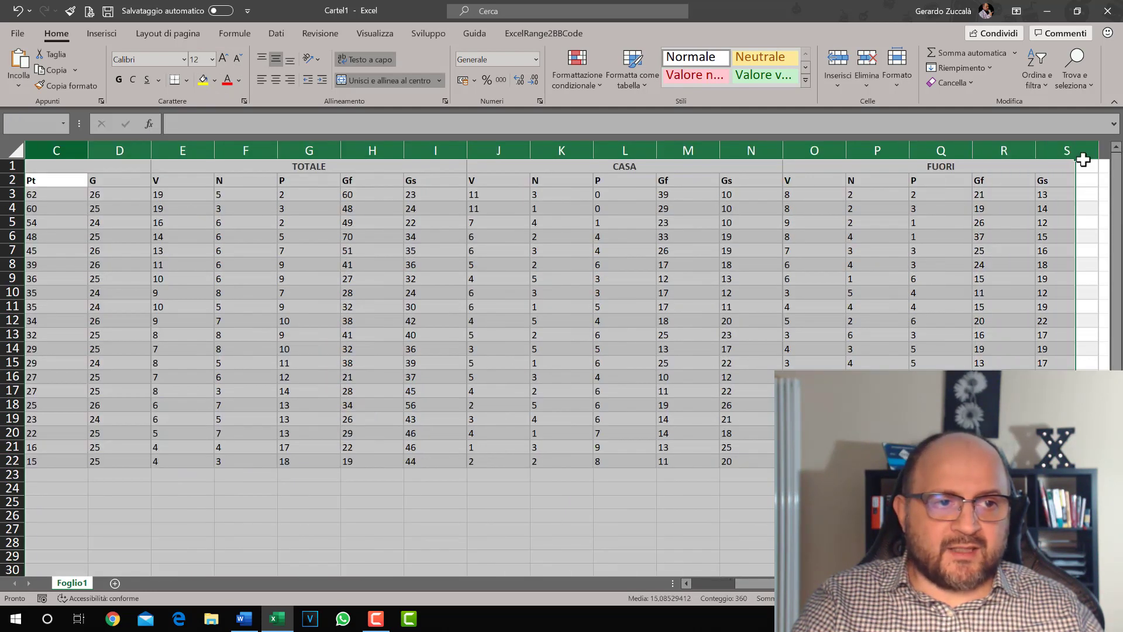
{"action": "left_click_drag", "start_coordinate": [1083, 159], "coordinate": [883, 154]}
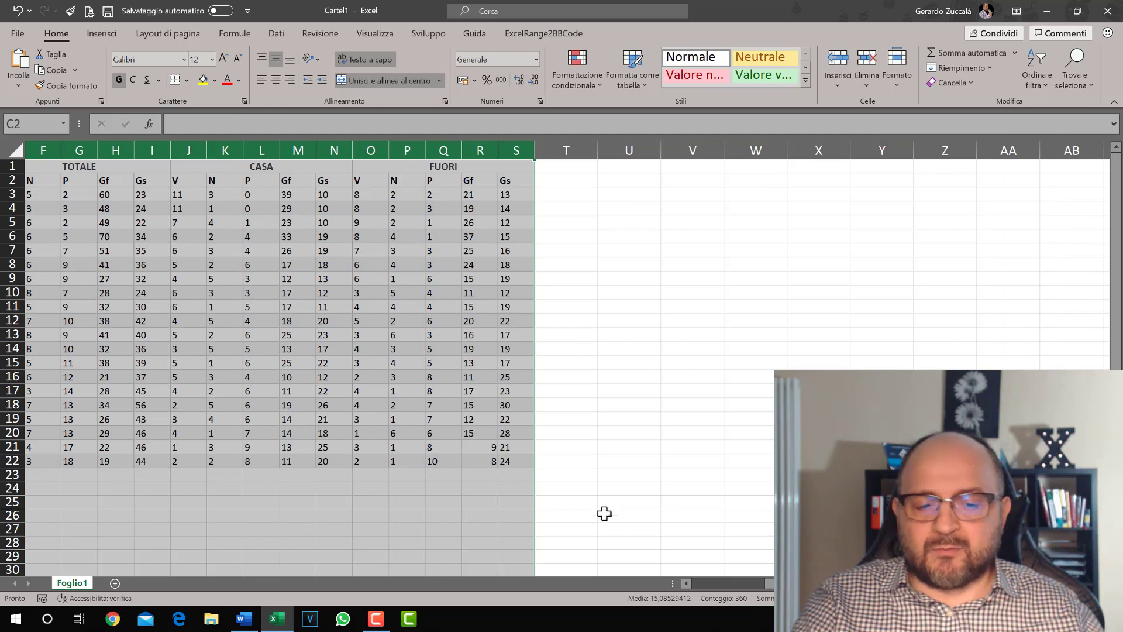
{"action": "left_click_drag", "start_coordinate": [769, 583], "coordinate": [697, 583]}
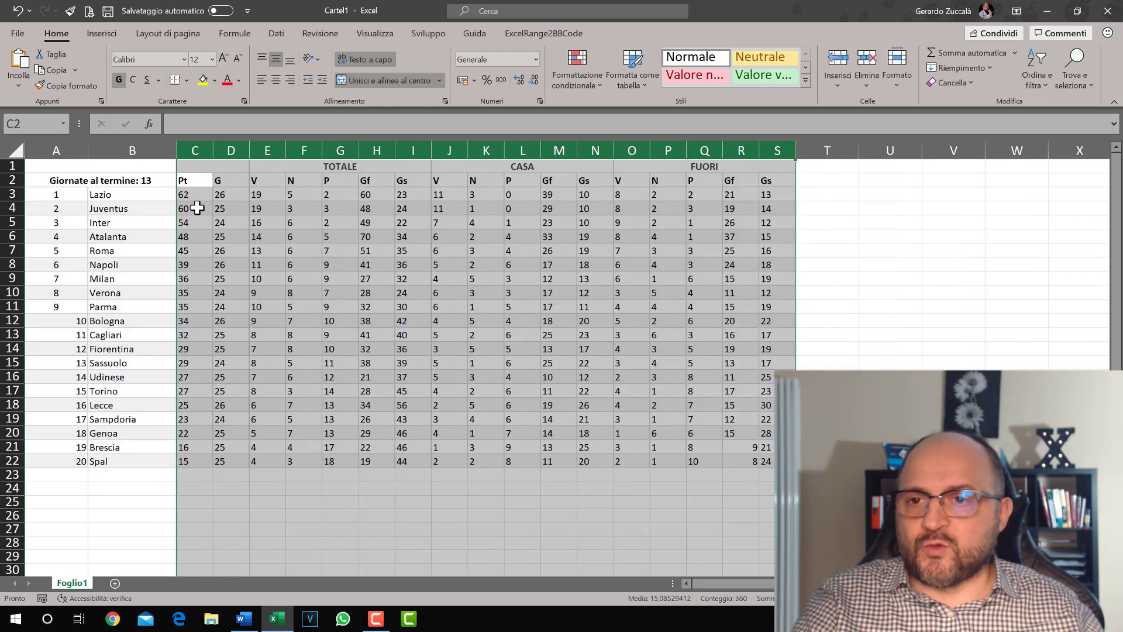
- Undo the centring so column A's rank numbers 1–20 stay right-aligned
{"action": "mouse_move", "coordinate": [69, 454]}
{"action": "left_mouse_down"}
{"action": "mouse_move", "coordinate": [90, 180]}
{"action": "mouse_move", "coordinate": [58, 384]}
{"action": "left_mouse_up"}
{"action": "key", "text": "ctrl+z"}
{"action": "left_click_drag", "start_coordinate": [187, 181], "coordinate": [764, 180]}
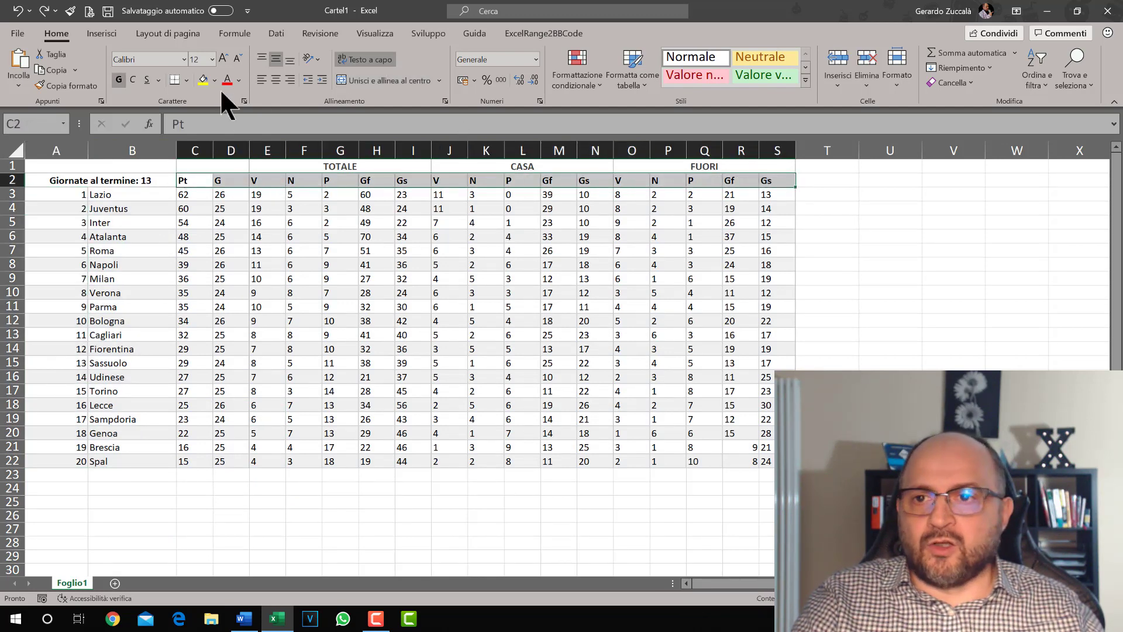
- Fill header cells C2:S2 yellow and team names B3:B22 light green
{"action": "left_click", "coordinate": [205, 81]}
{"action": "mouse_move", "coordinate": [111, 196]}
{"action": "left_mouse_down"}
{"action": "mouse_move", "coordinate": [94, 295]}
{"action": "mouse_move", "coordinate": [123, 456]}
{"action": "left_mouse_up"}
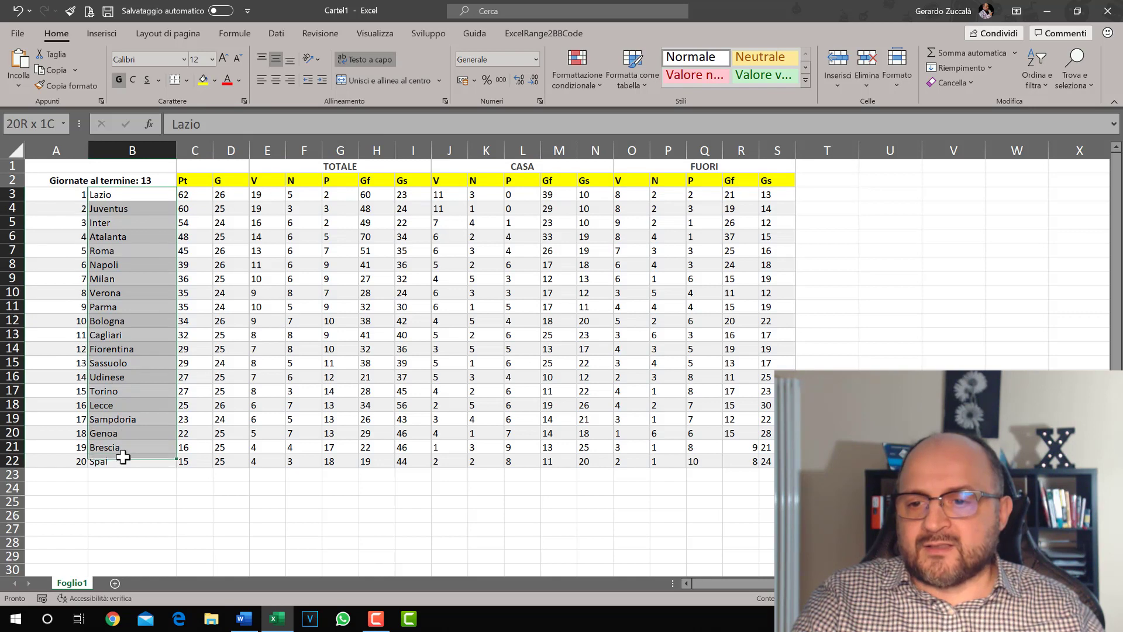
{"action": "left_click", "coordinate": [215, 80]}
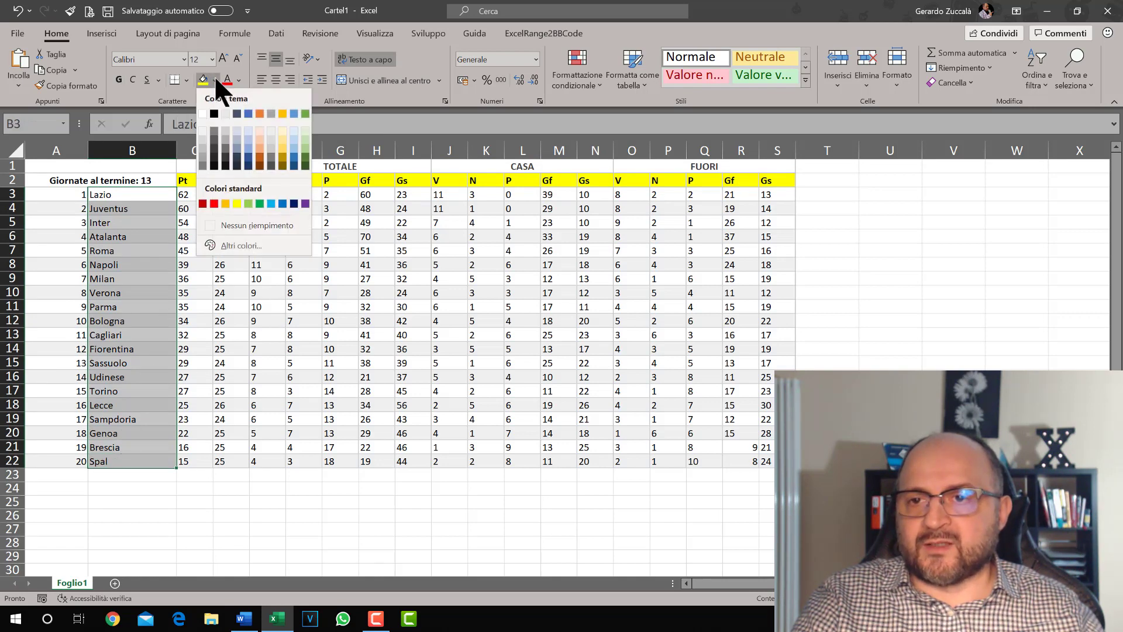
{"action": "left_click", "coordinate": [303, 135]}
{"action": "left_click", "coordinate": [286, 268]}
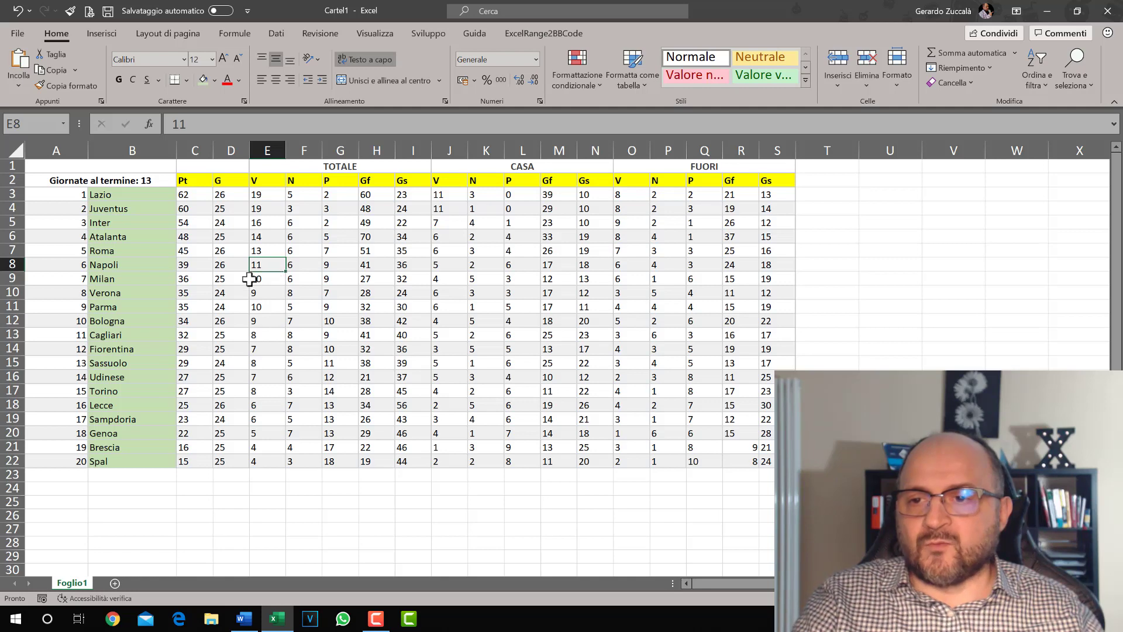